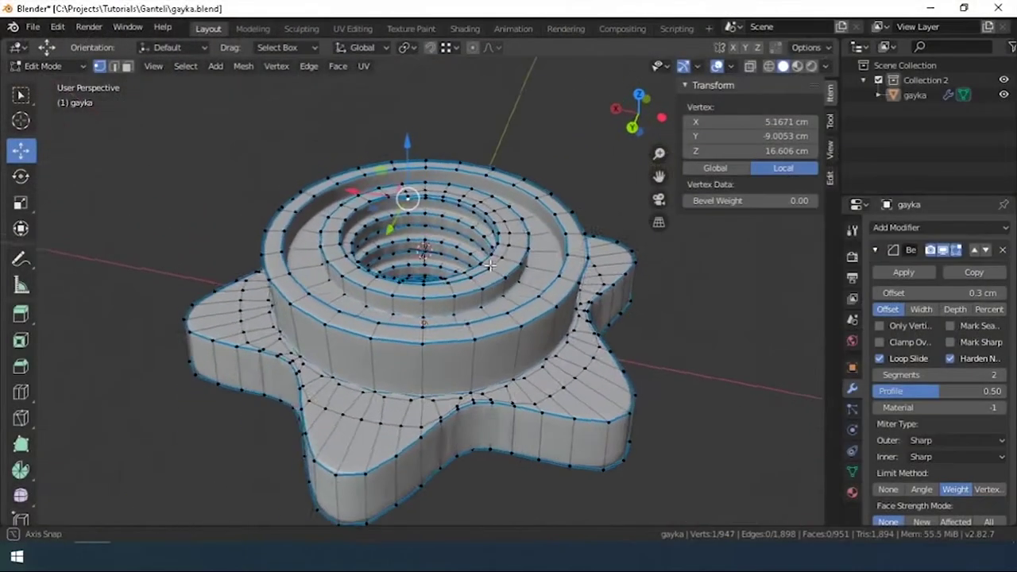
- Add a Circle mesh beside the disc as a reference guide
middle_drag(490, 266, 467, 73)
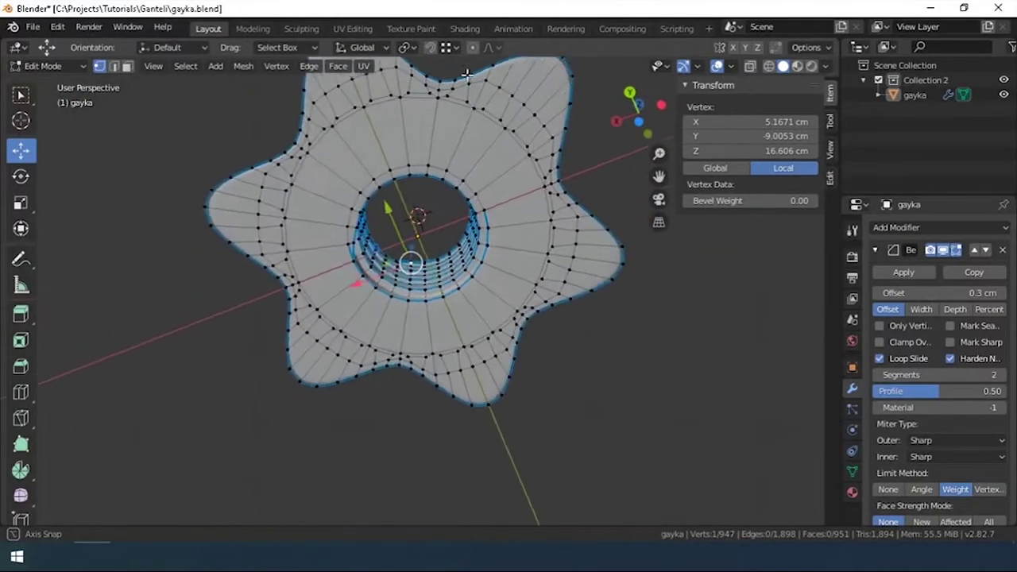
middle_drag(467, 73, 365, 286)
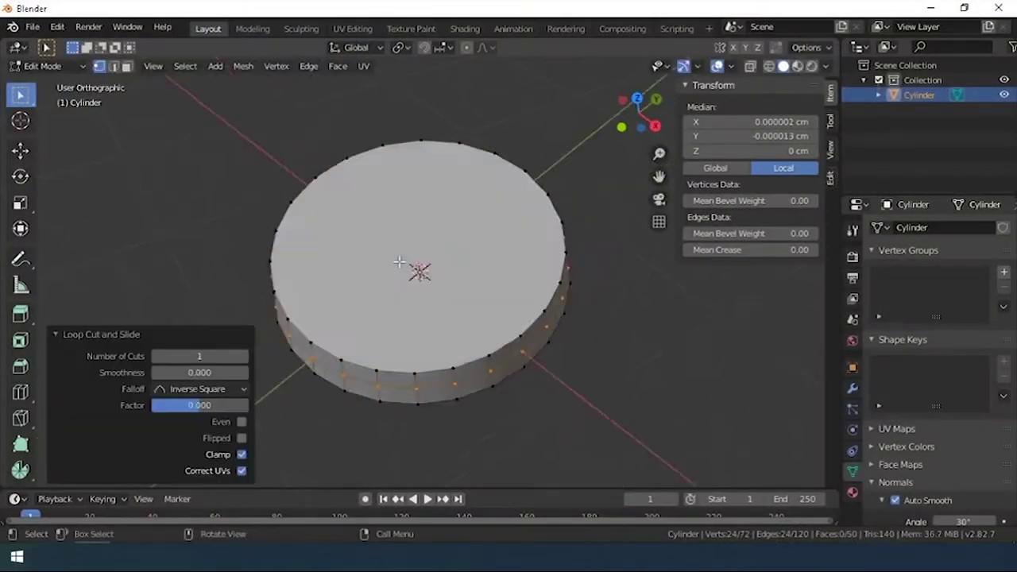
key(shift+a)
click(500, 199)
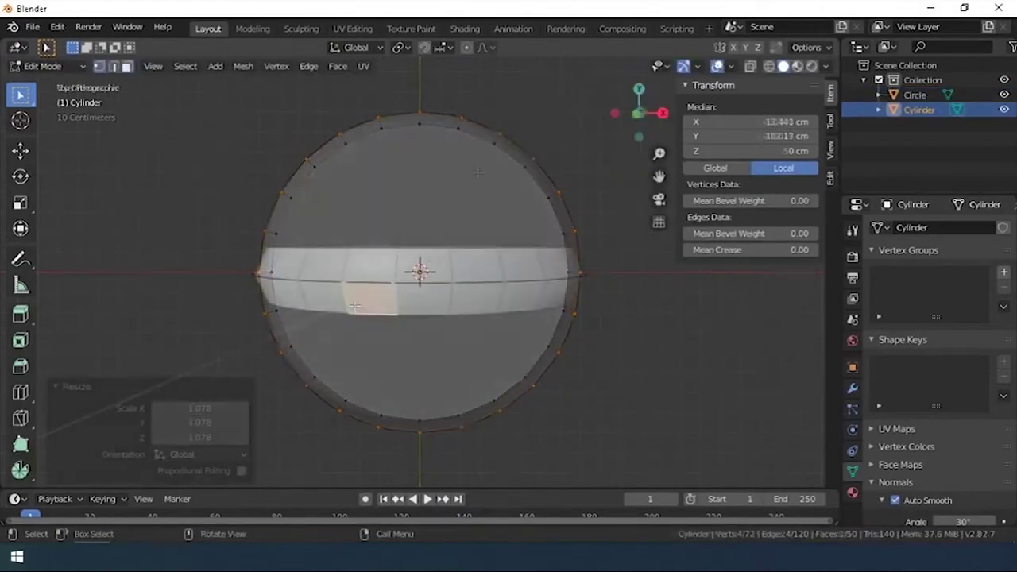
- Delete the faces of the disc's lower half
middle_drag(385, 248, 287, 342)
key(x)
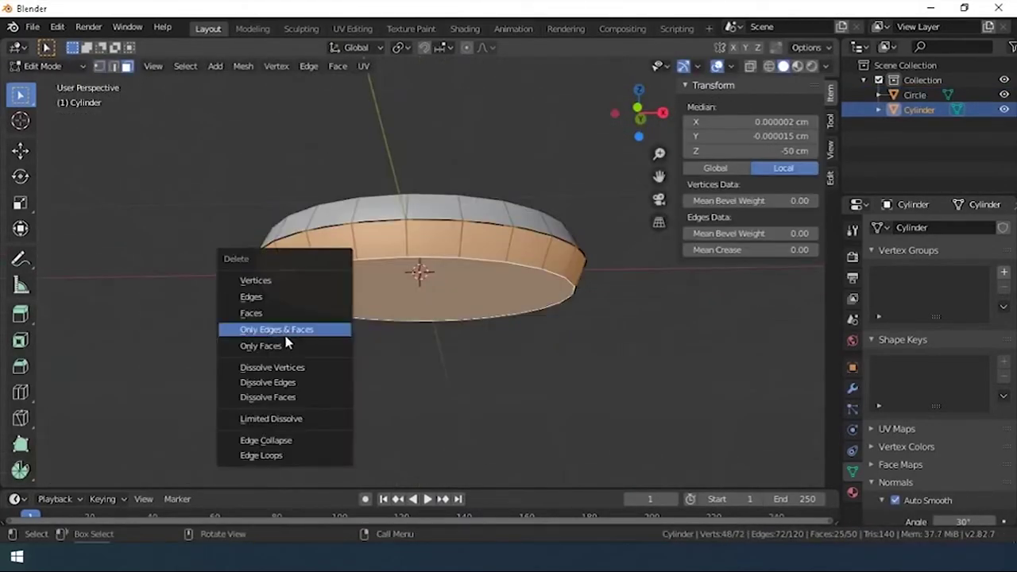
click(284, 315)
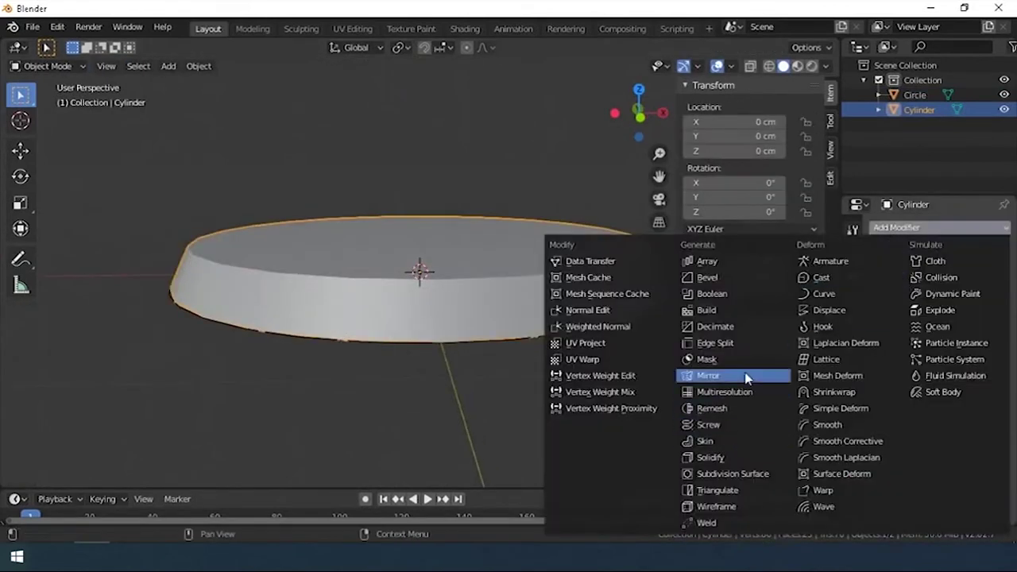
- Mirror the half-disc on Z with clipping, then select its top face in Edit Mode
click(712, 375)
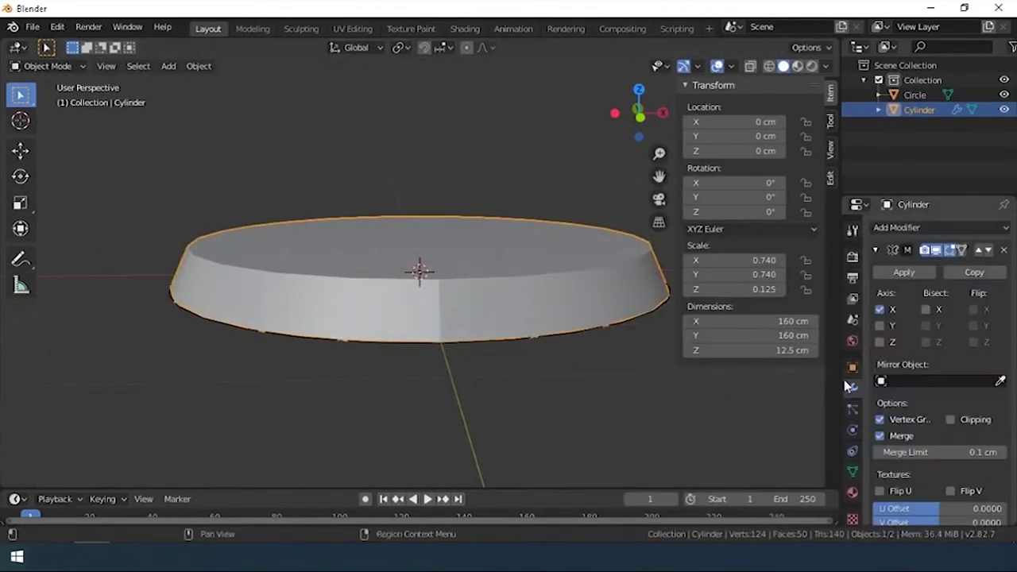
click(951, 421)
key(Tab)
click(398, 286)
- Inset the top face, sink it 5 cm, scale it slightly smaller and add an 11 cm inset step
scroll(413, 279, up, 1)
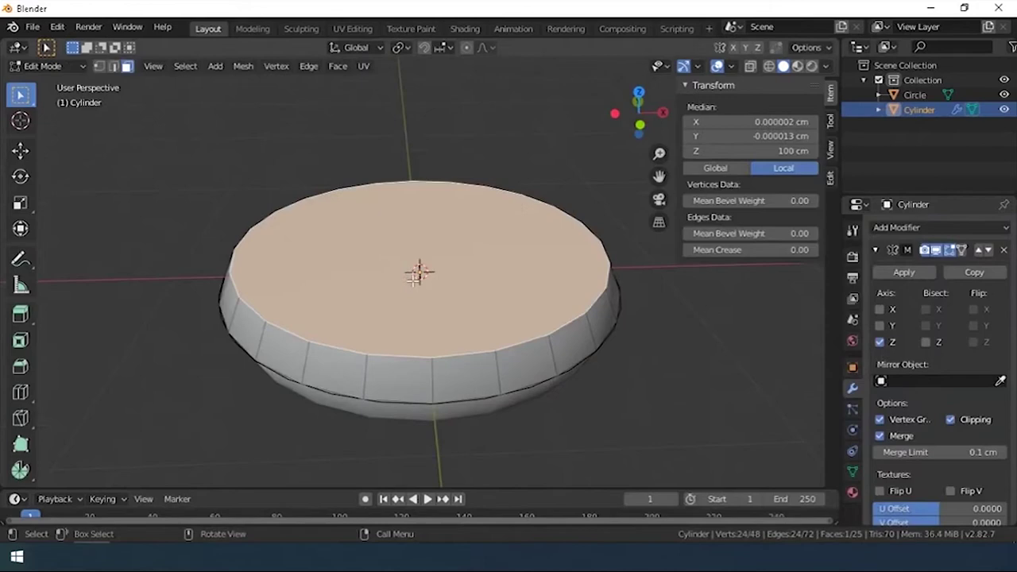
click(415, 278)
key(e)
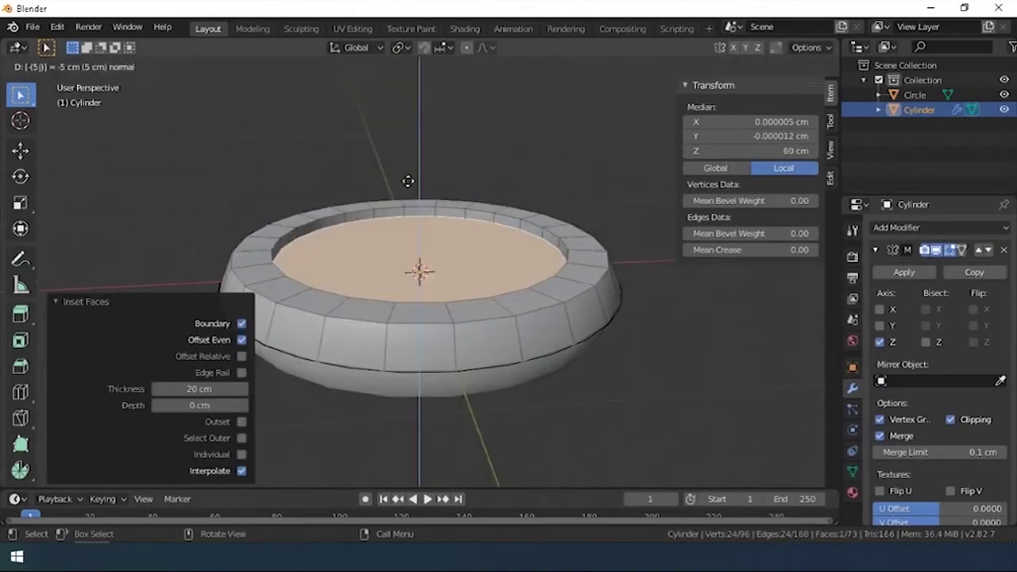
click(410, 181)
key(KP_7)
key(s)
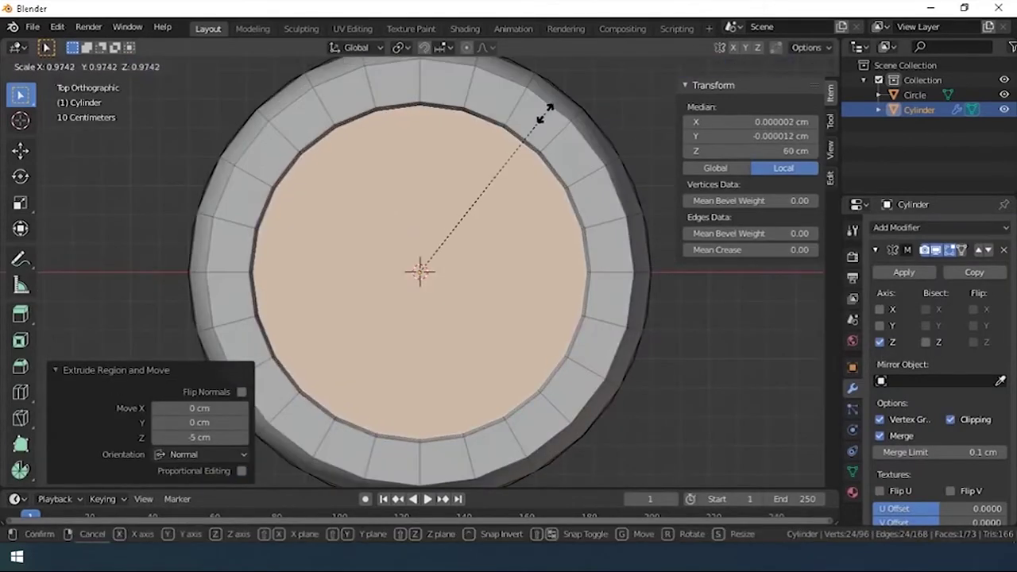
click(547, 111)
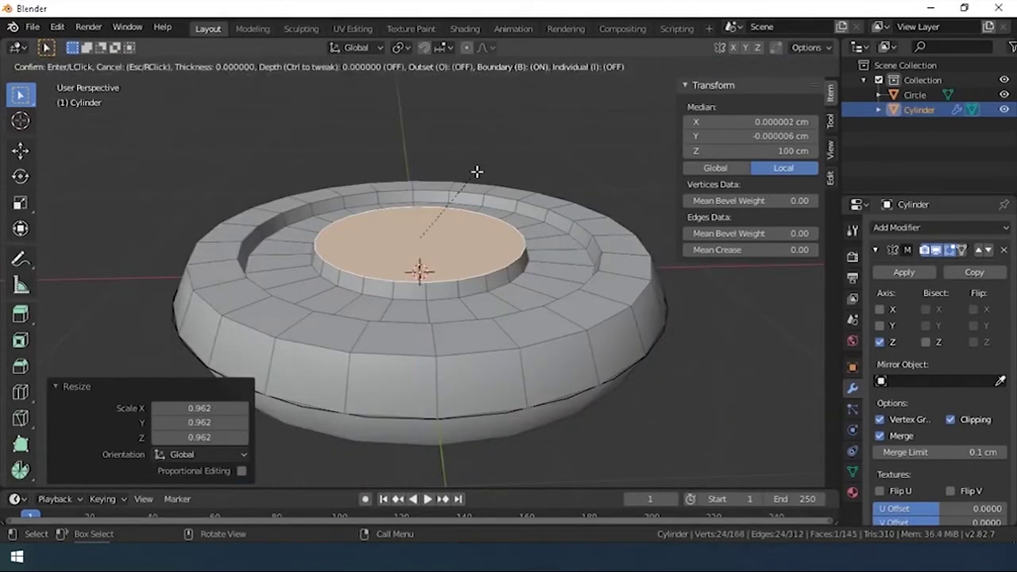
key(Return)
- Inset the centre face, delete it to open a hole, and grow its inner edge loop into a face ring
key(i)
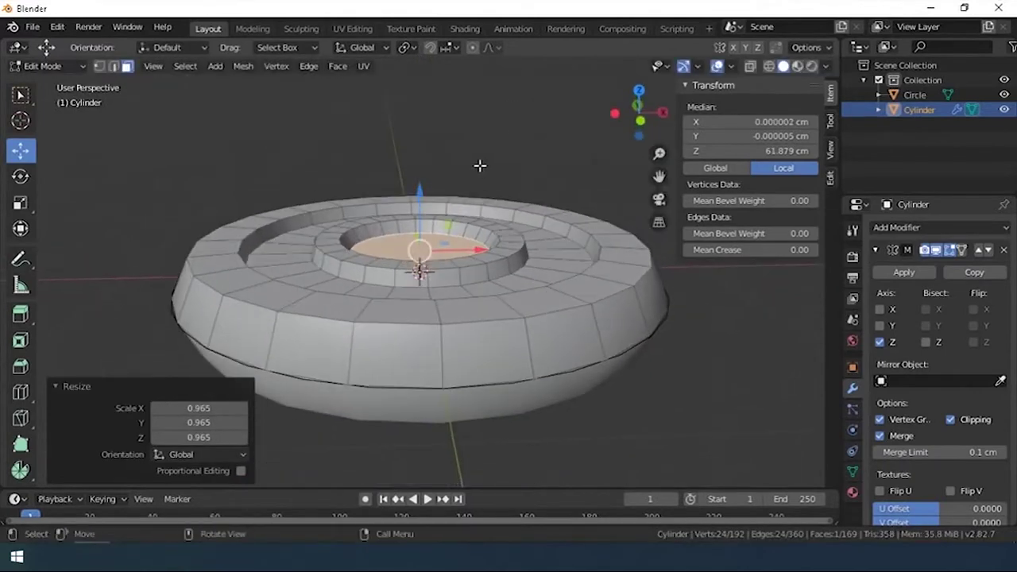
key(x)
click(480, 165)
middle_drag(480, 165, 445, 199)
key(2)
alt+click(406, 214)
click(478, 196)
key(KP_7)
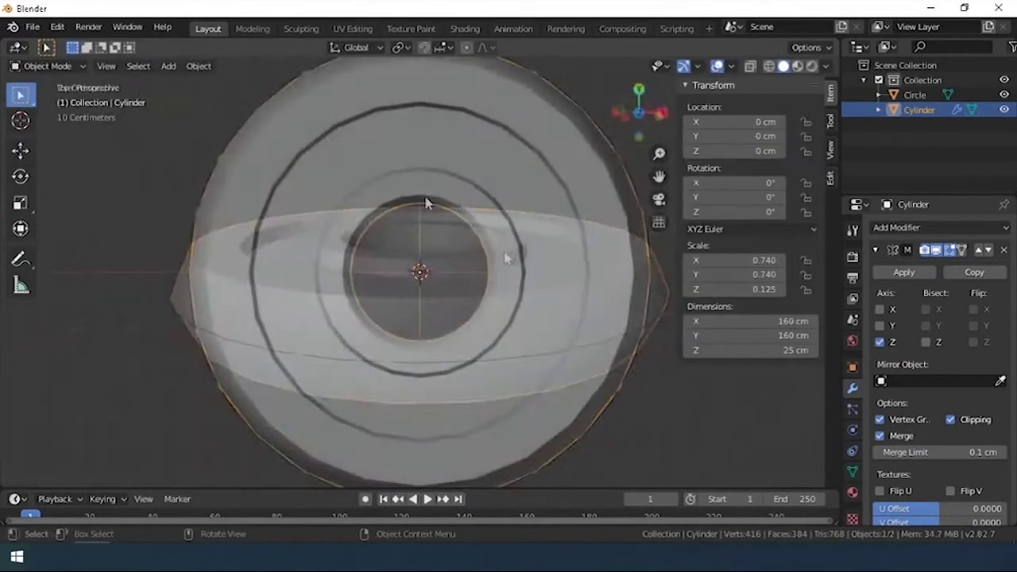
key(ctrl+KP_Add)
- Scale down the hole's inner face ring and return to Object Mode
key(s)
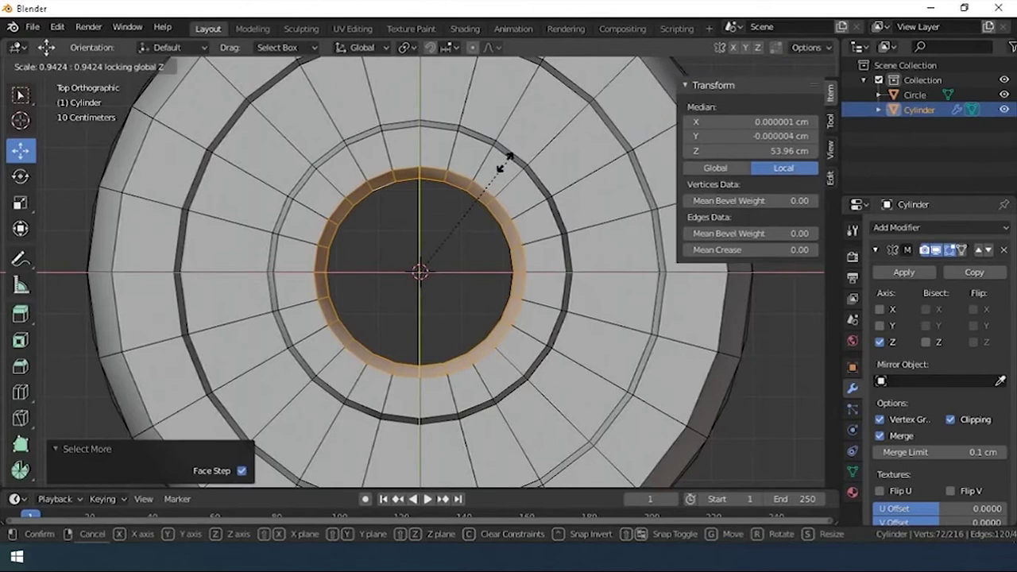
click(509, 160)
key(Tab)
- Add a new cylinder with radius 25
key(shift+a)
click(481, 307)
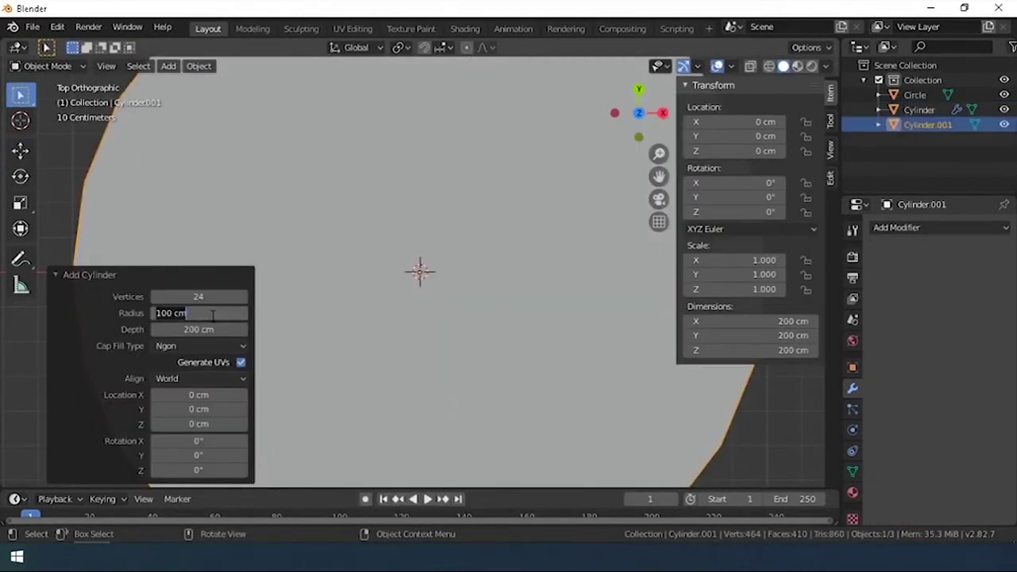
text(25)
key(Return)
- Reselect the disc in Edit Mode and scale its ring with height kept fixed
click(920, 110)
key(Tab)
key(s)
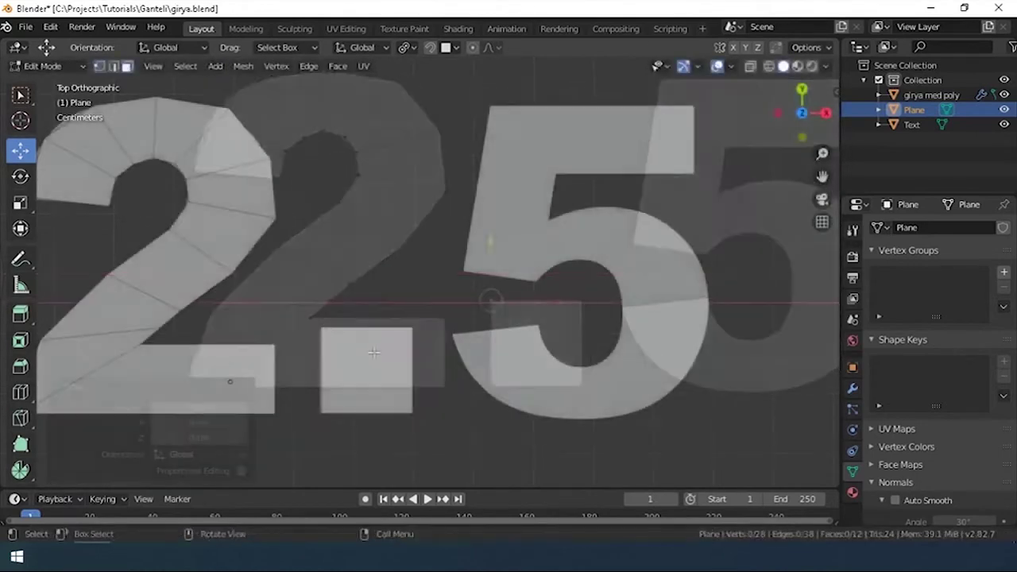
- Adjust the square face's size to fit the decimal point
click(451, 292)
key(h)
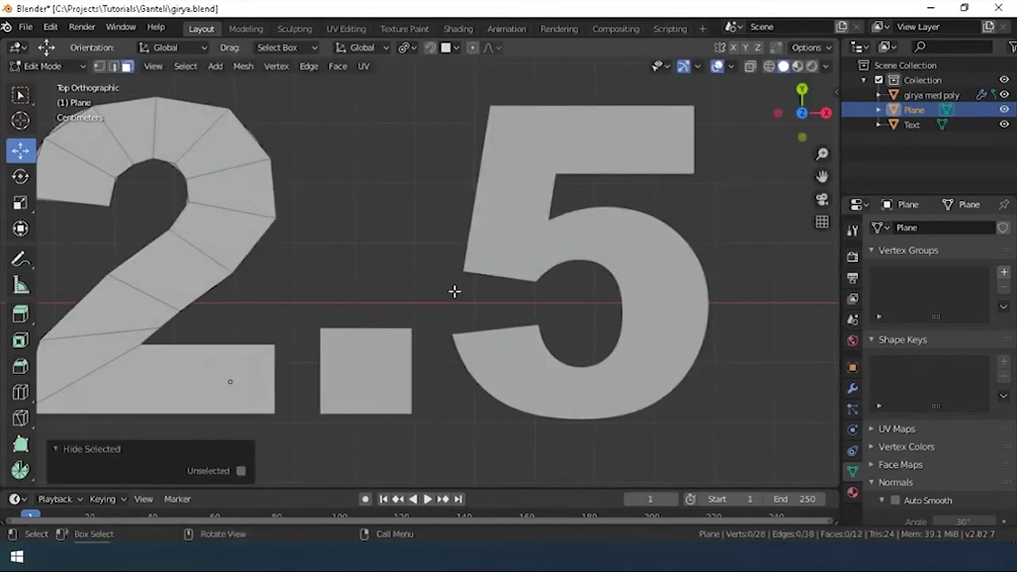
click(424, 278)
- Duplicate the square face onto the bottom of the 5
key(g)
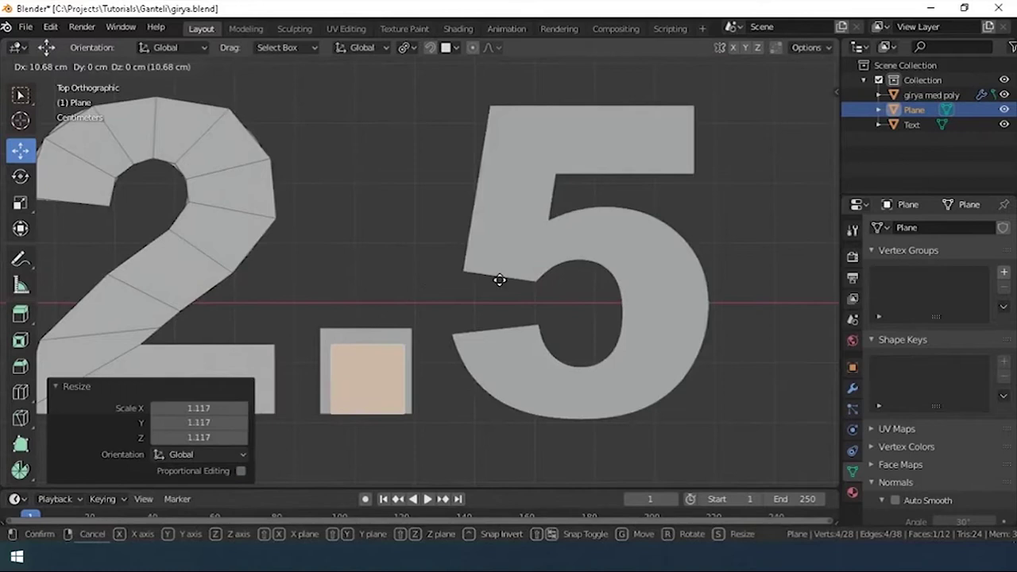
click(666, 269)
right_click(775, 262)
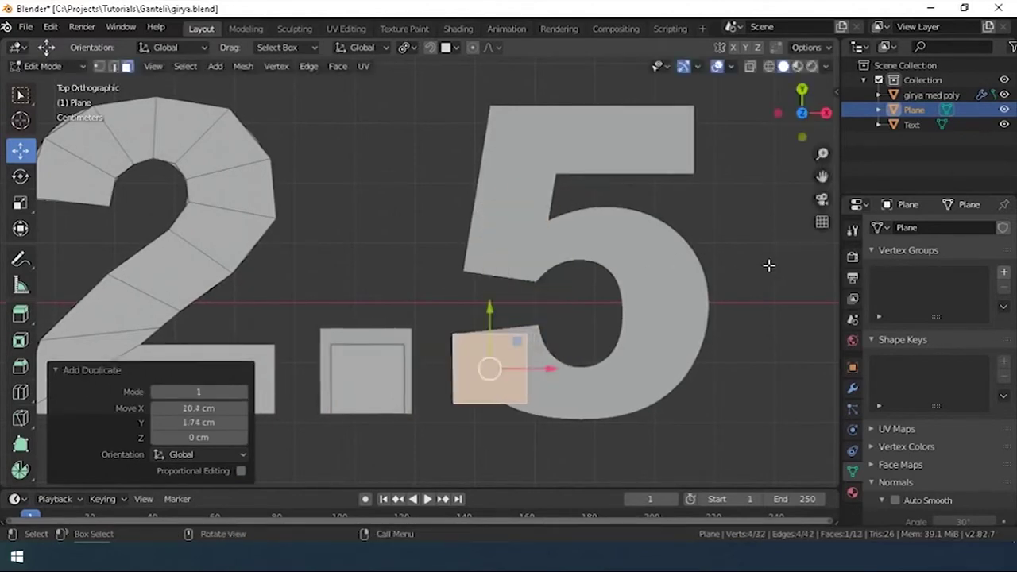
- Fit the copy's corners to the 5's outline and extend faces around its curve
drag(537, 315, 548, 306)
click(526, 403)
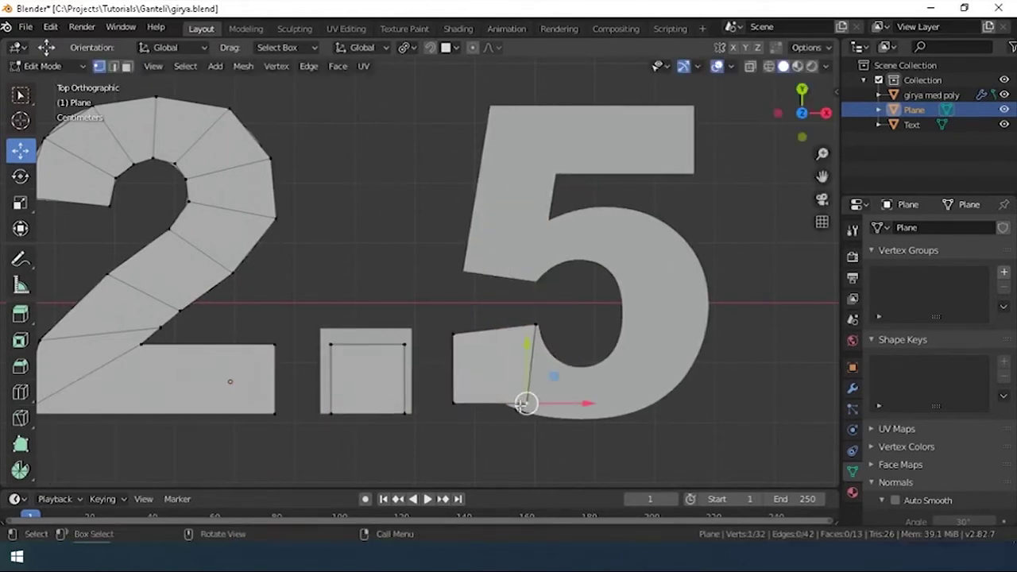
drag(525, 403, 584, 363)
click(454, 403)
drag(453, 403, 590, 418)
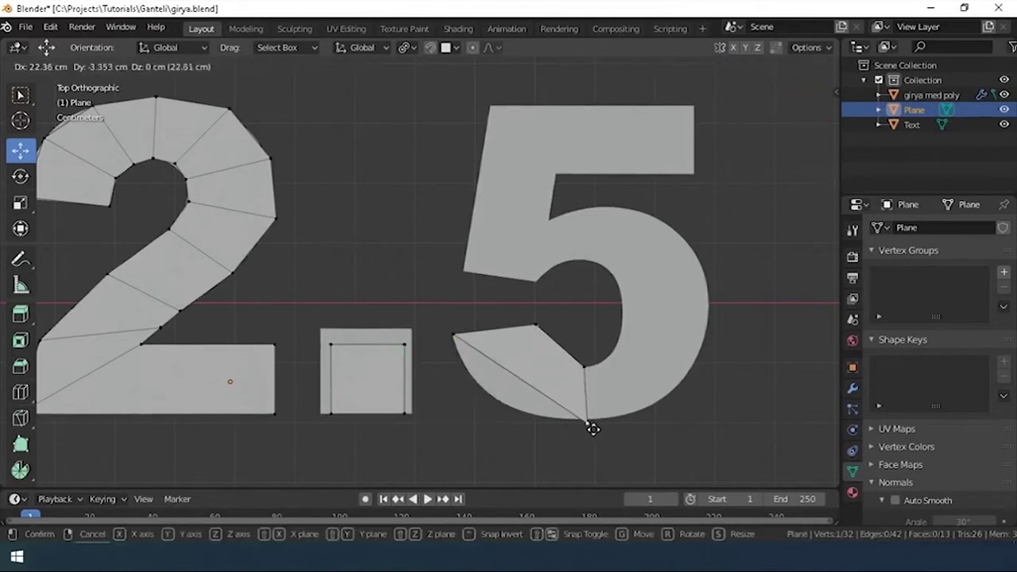
click(588, 382)
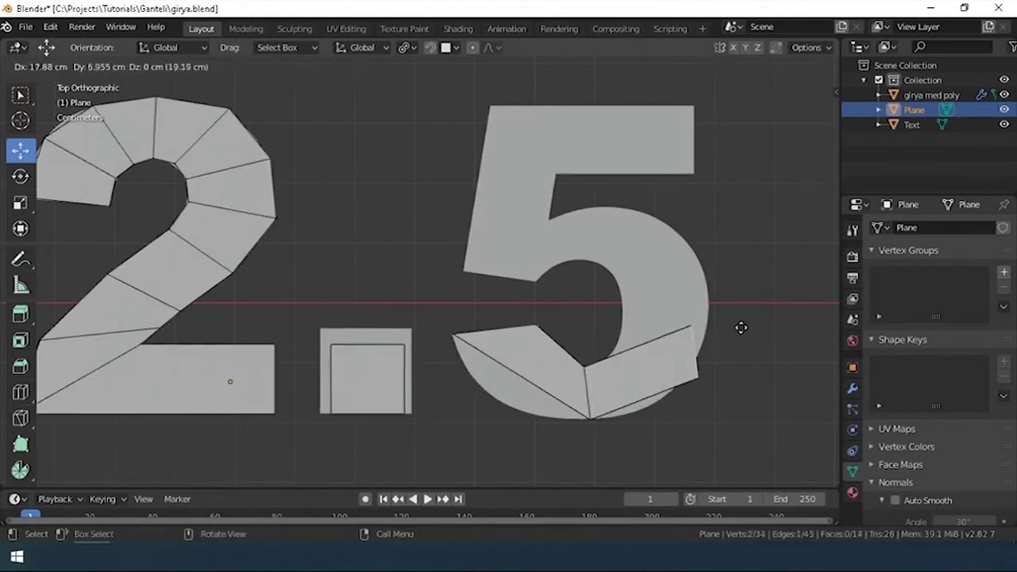
mouse_move(660, 349)
mouse_down()
mouse_move(576, 213)
mouse_move(566, 213)
mouse_up()
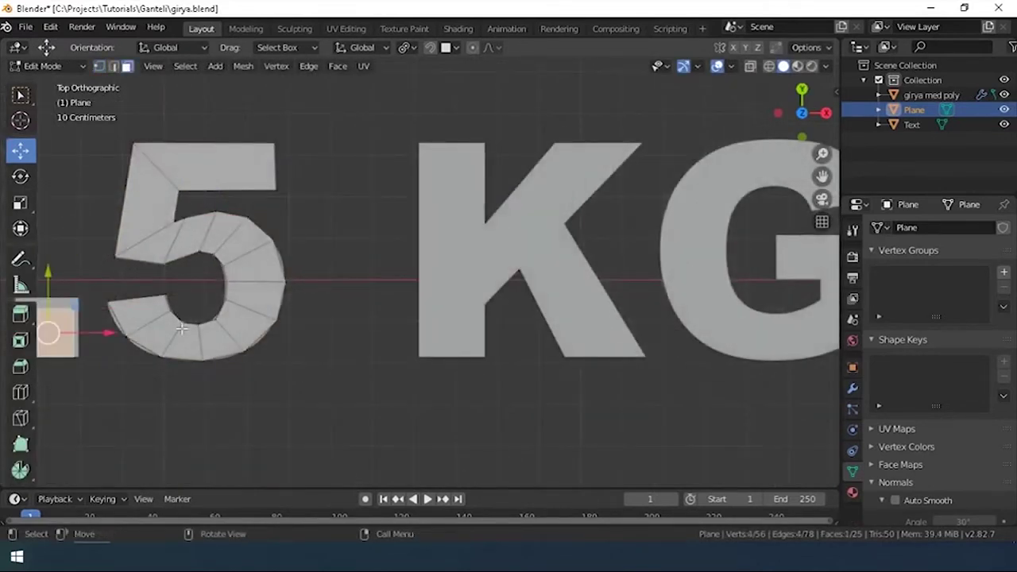
- Stretch a copied square up the K's stem and set its bottom-right corner
click(588, 323)
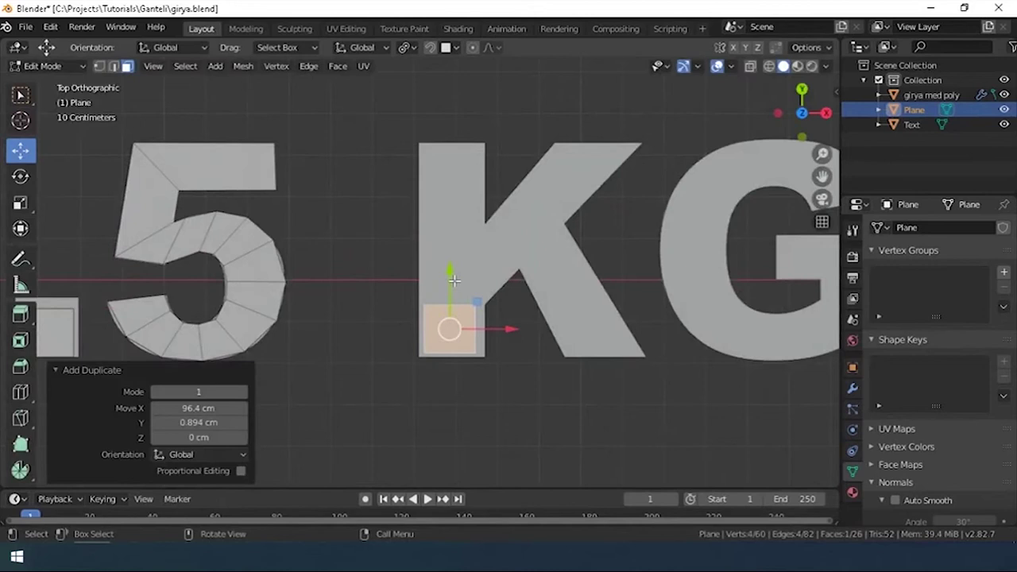
click(452, 305)
drag(451, 275, 450, 135)
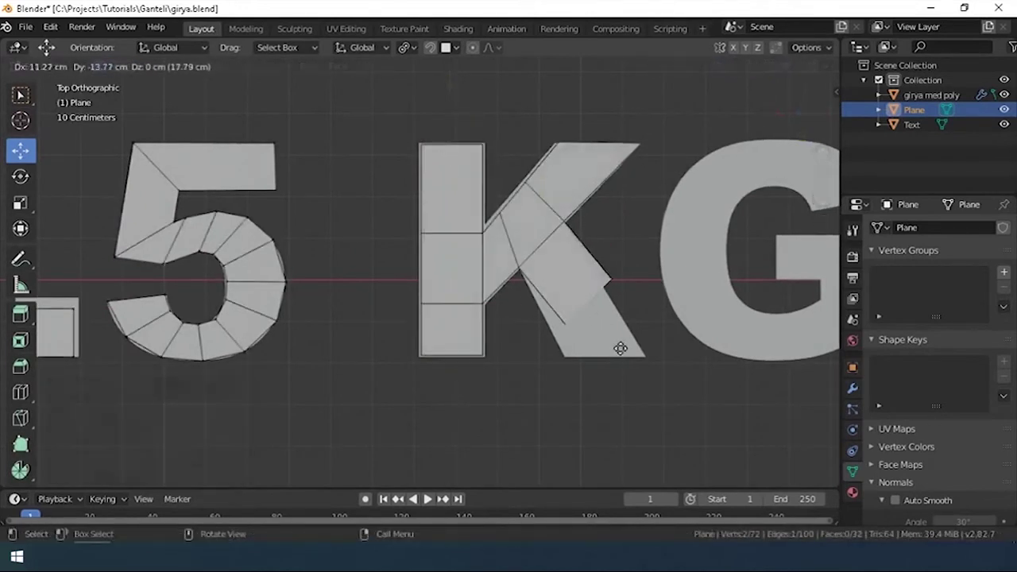
click(621, 318)
key(g)
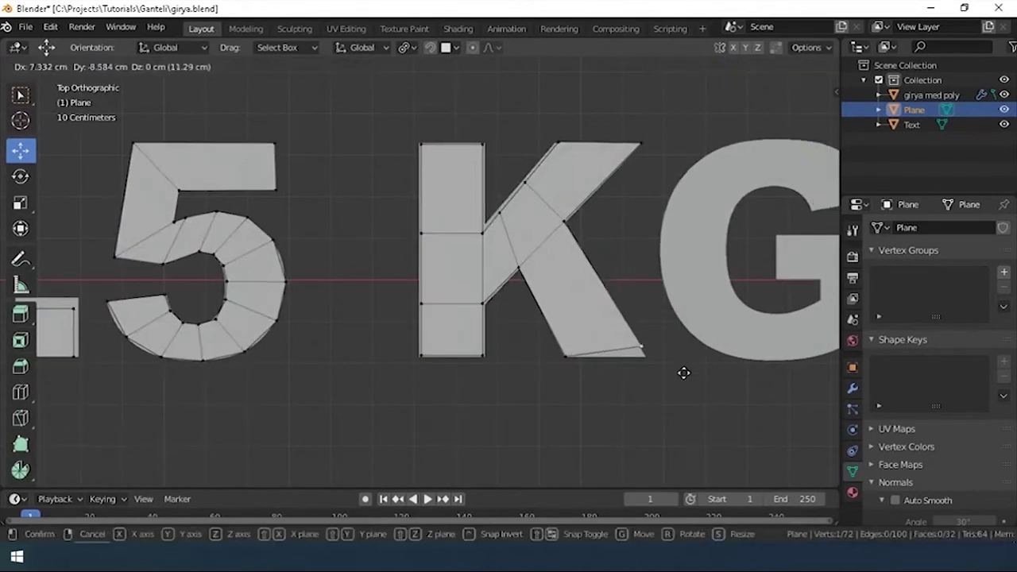
click(688, 380)
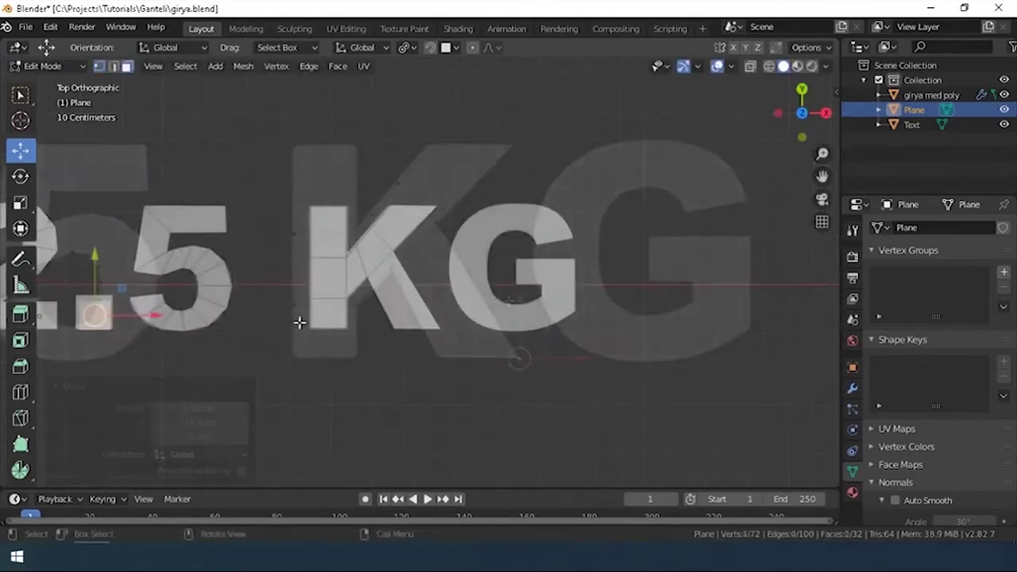
- Shrink another square into the G's bar and stretch its corner to the G's right edge
click(735, 280)
scroll(665, 279, up, 5)
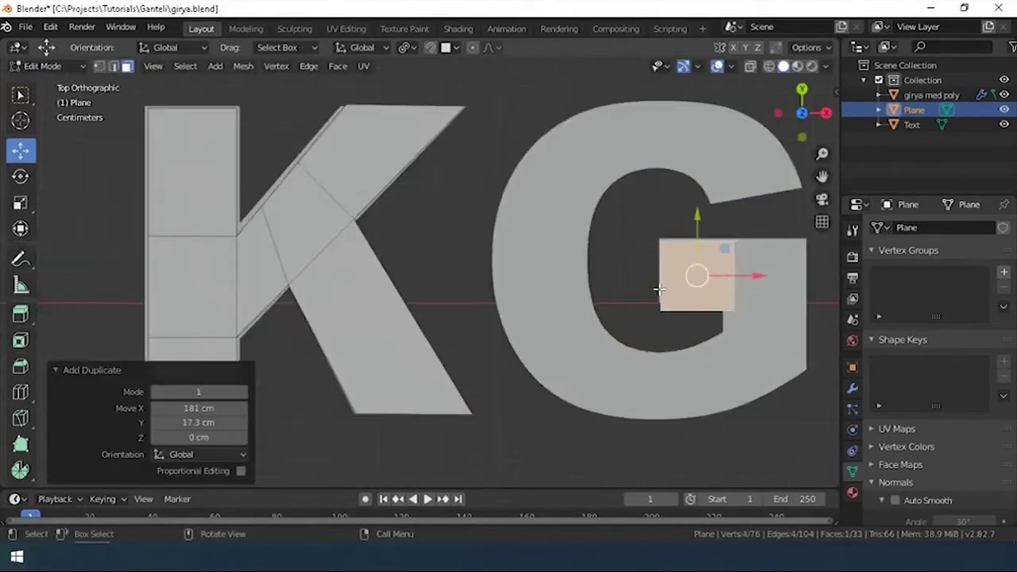
key(s)
click(692, 187)
key(g)
click(692, 191)
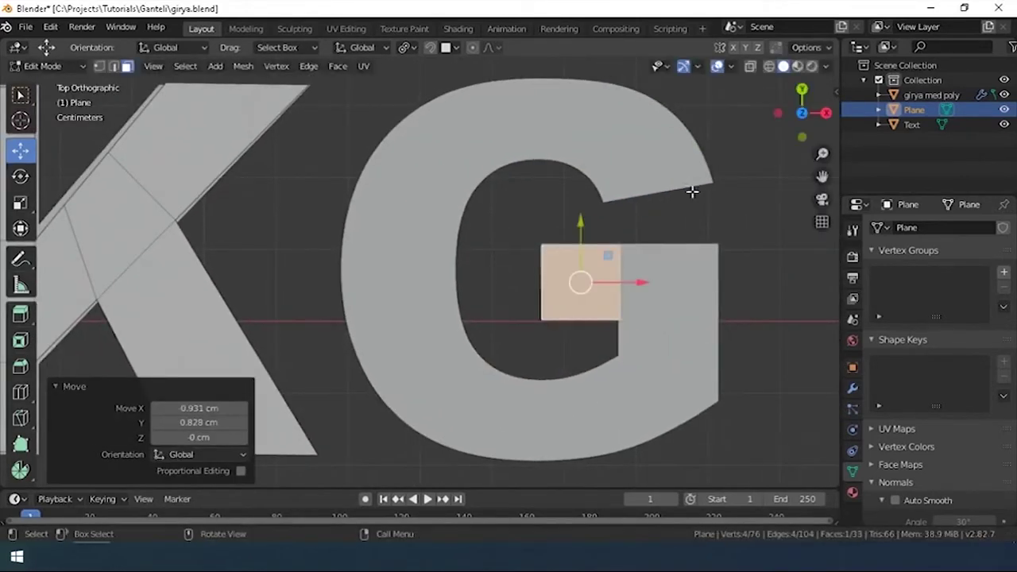
key(1)
click(623, 247)
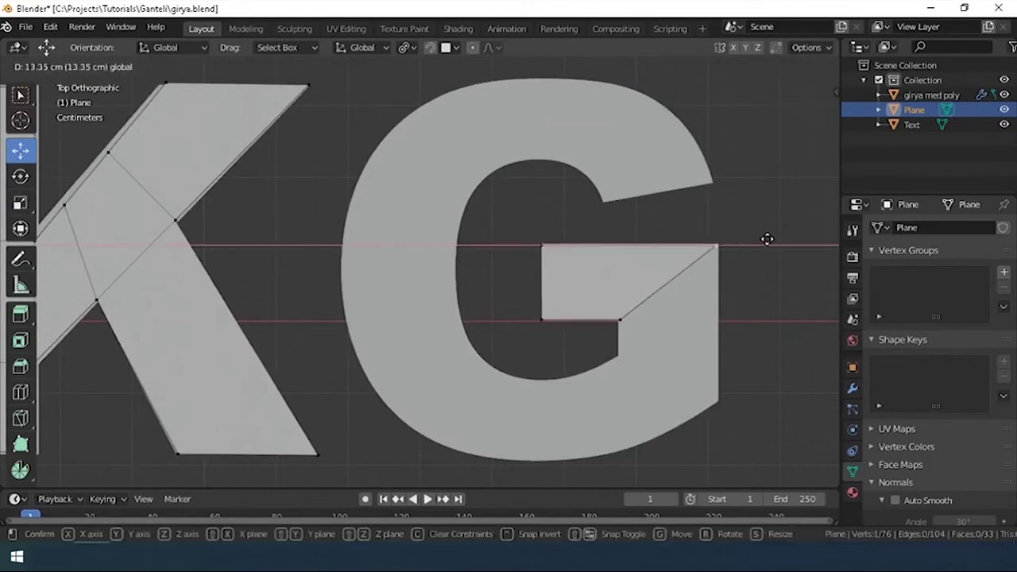
click(767, 239)
- Extrude the square's diagonal edge and move the new points down the G's right side
key(2)
click(670, 279)
click(688, 295)
key(g)
key(x)
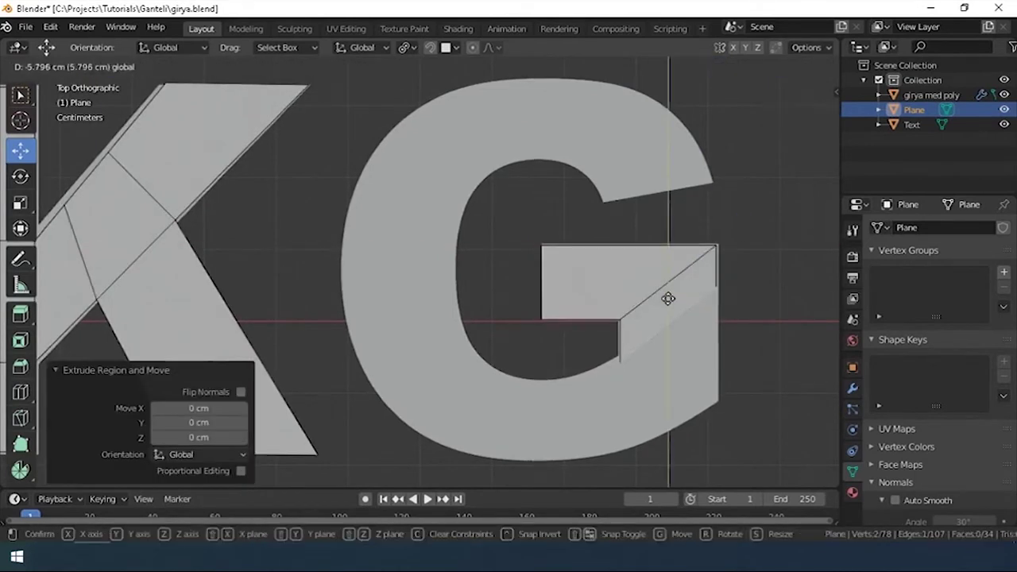
click(715, 283)
key(g)
key(y)
click(720, 376)
- Extrude the lower diagonal edge into a strip along the G's lower curve
key(g)
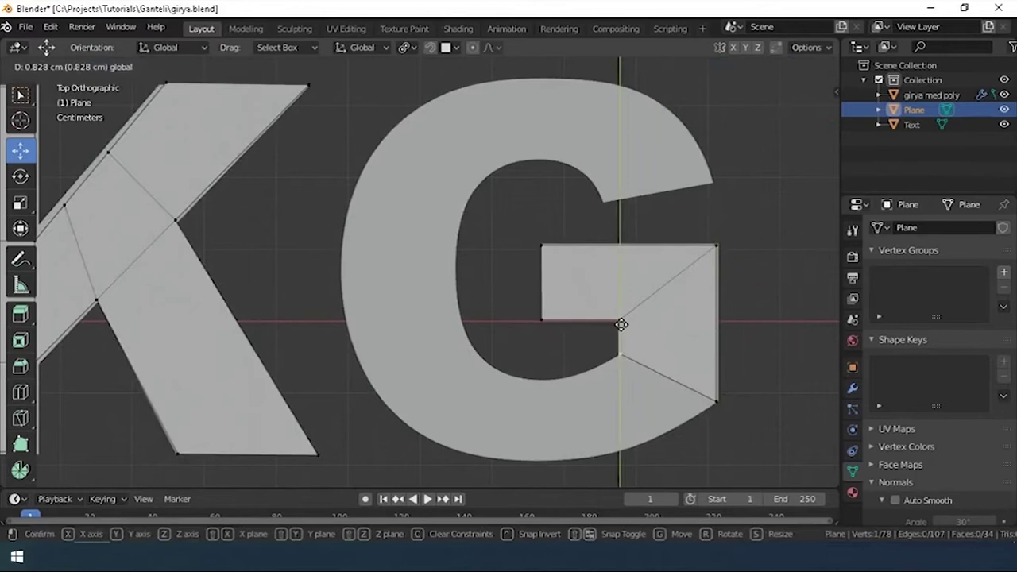
click(650, 370)
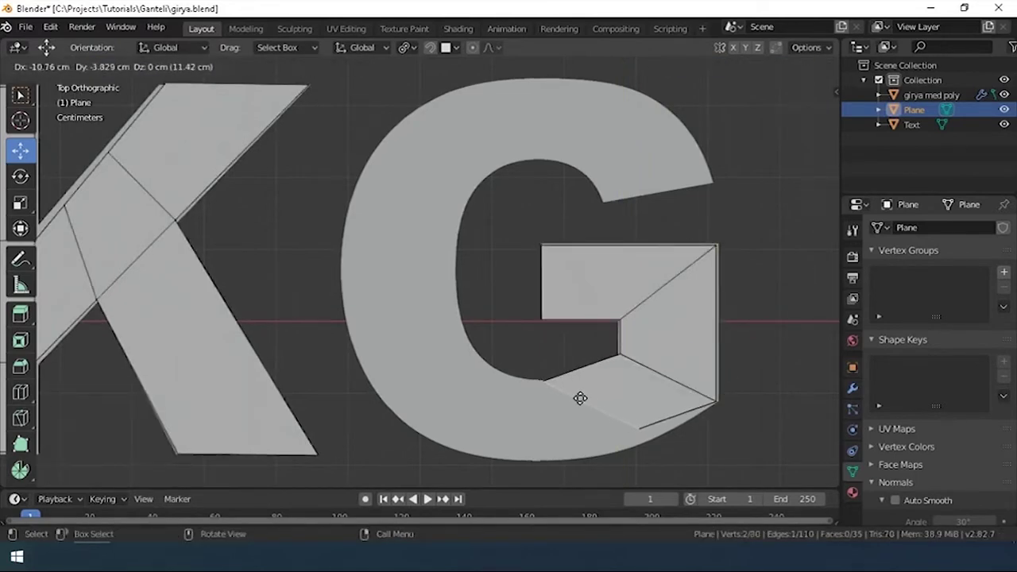
key(e)
click(586, 404)
- Adjust the G mesh points to match its inner tip and upper outline
key(g)
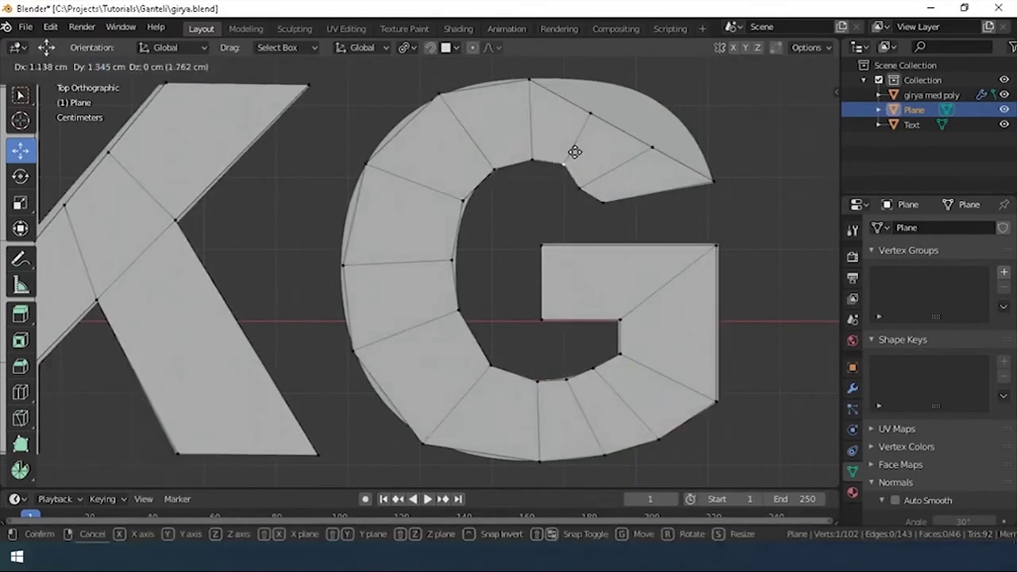
click(578, 152)
key(g)
click(595, 177)
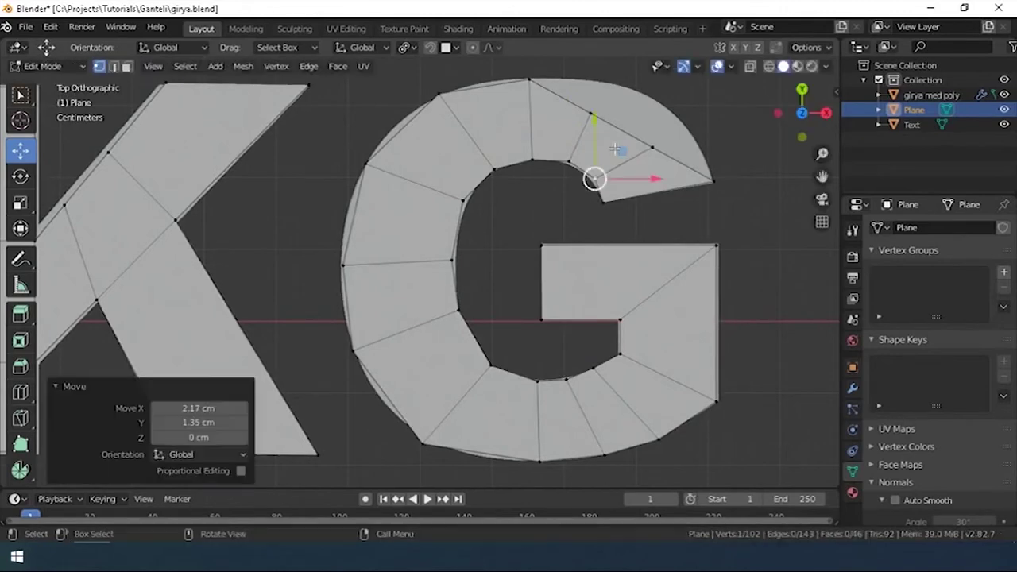
click(590, 114)
key(g)
click(615, 82)
key(g)
click(675, 107)
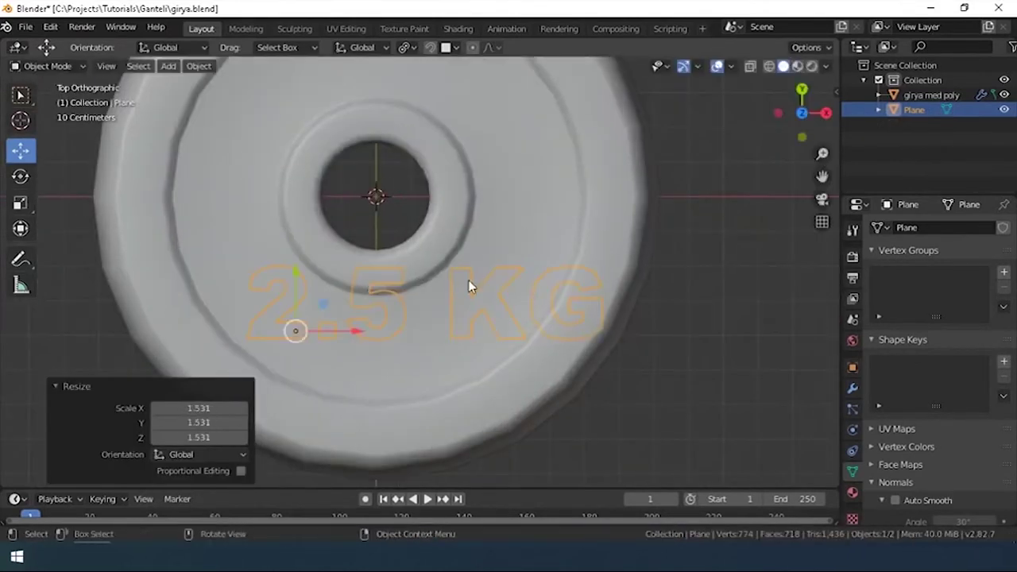
- Place the lettering over the disc face and check its height from the side
key(g)
click(435, 347)
mouse_move(362, 242)
middle_down()
mouse_move(517, 80)
mouse_move(431, 311)
middle_up()
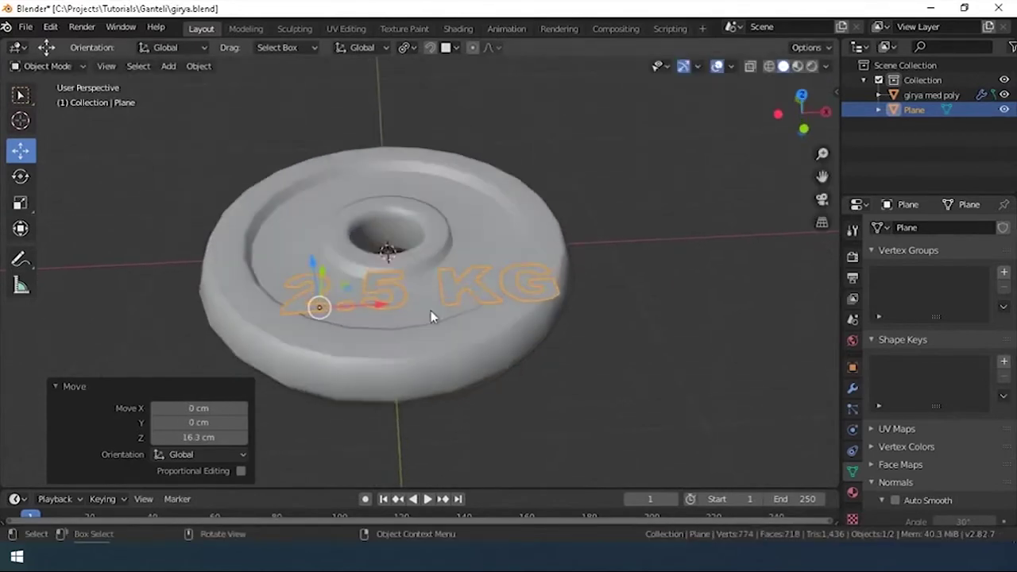
key(KP_7)
- Move the 2 toward the hole and tilt it along the curve
key(Tab)
scroll(389, 345, up, 5)
key(g)
click(482, 168)
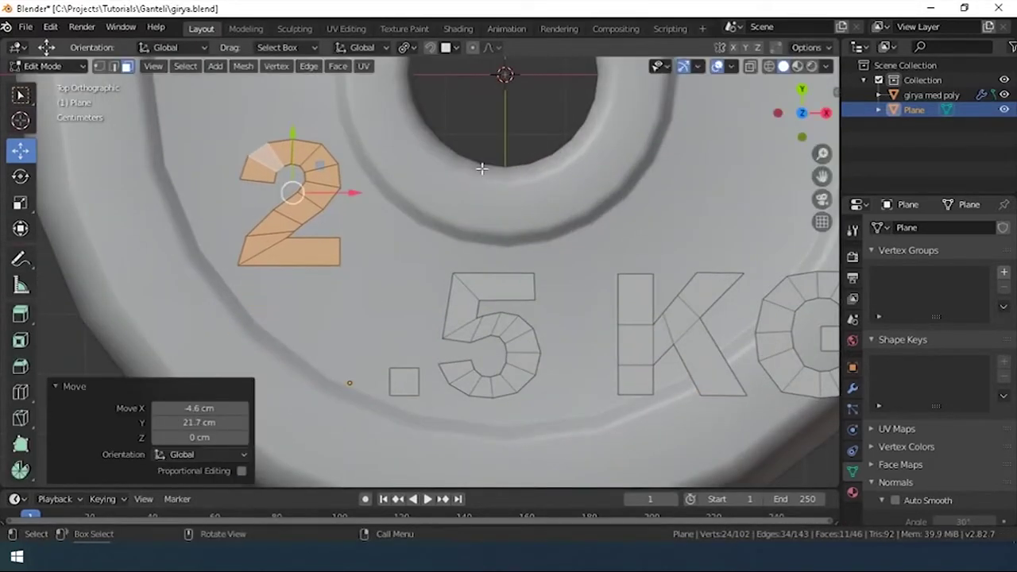
key(r)
click(436, 357)
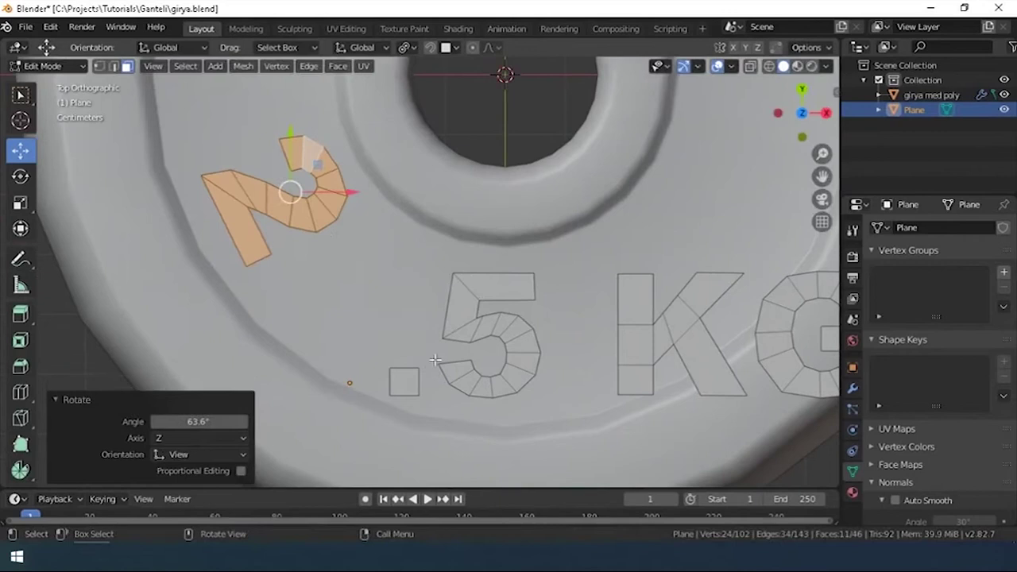
key(g)
click(388, 293)
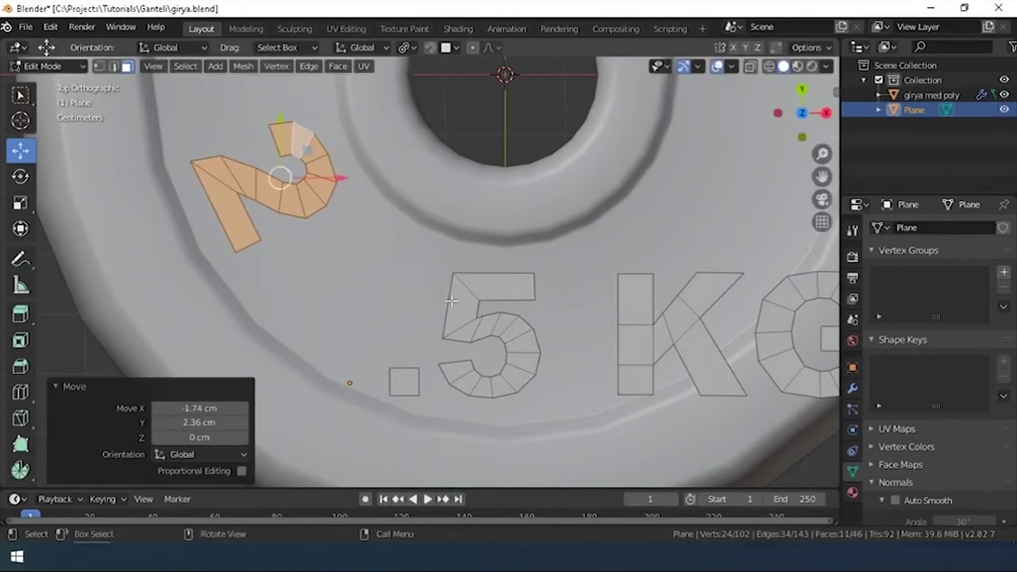
- Place and tilt the decimal point beside the 2, then rotate all letters slightly around the hole
click(406, 380)
key(g)
click(354, 233)
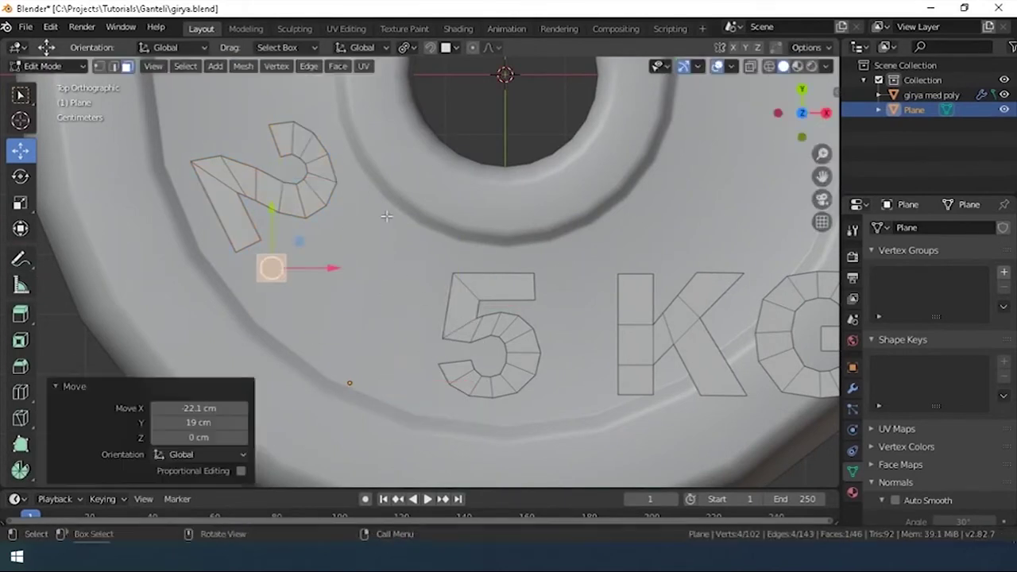
click(363, 346)
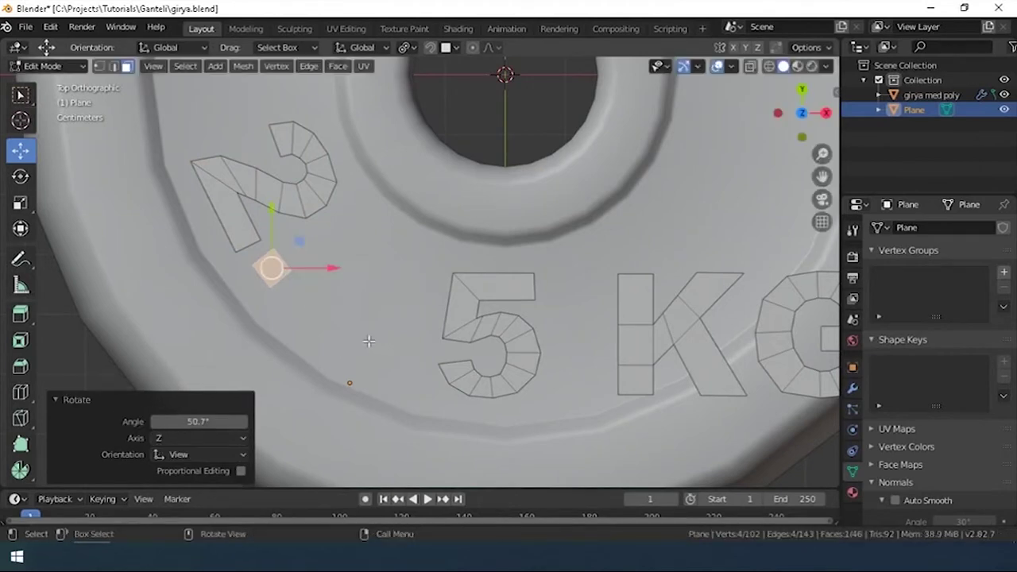
key(g)
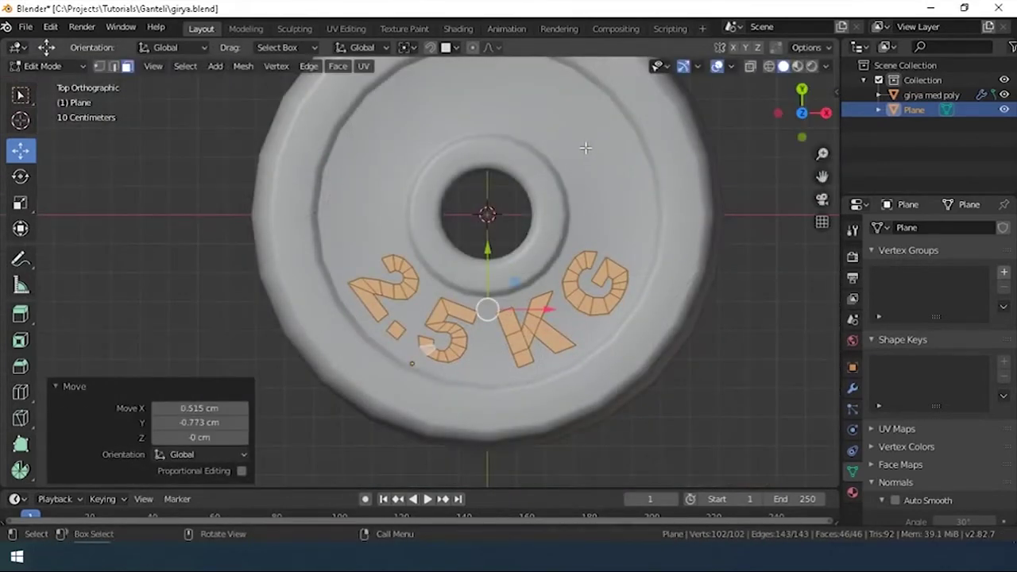
key(r)
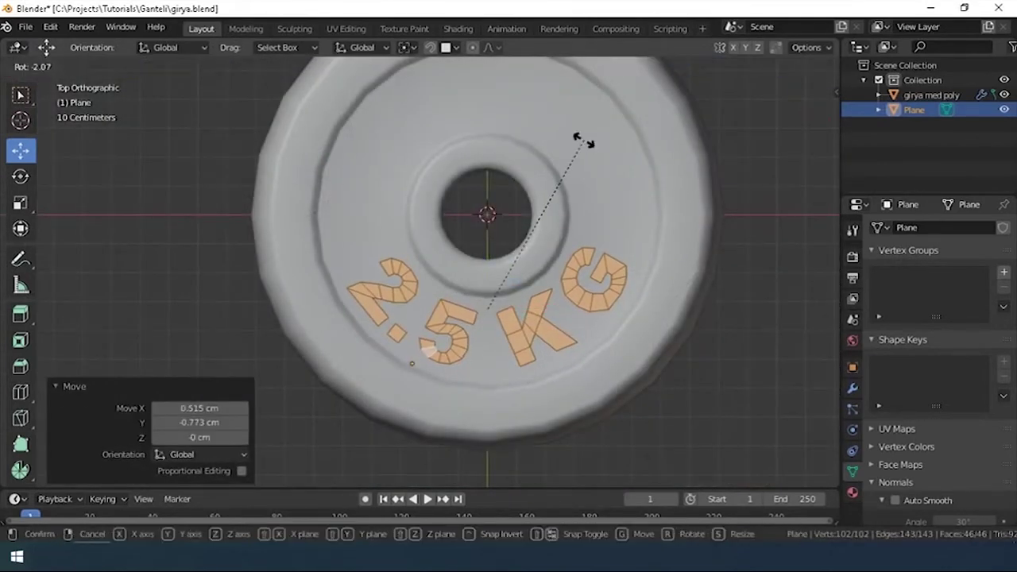
click(585, 144)
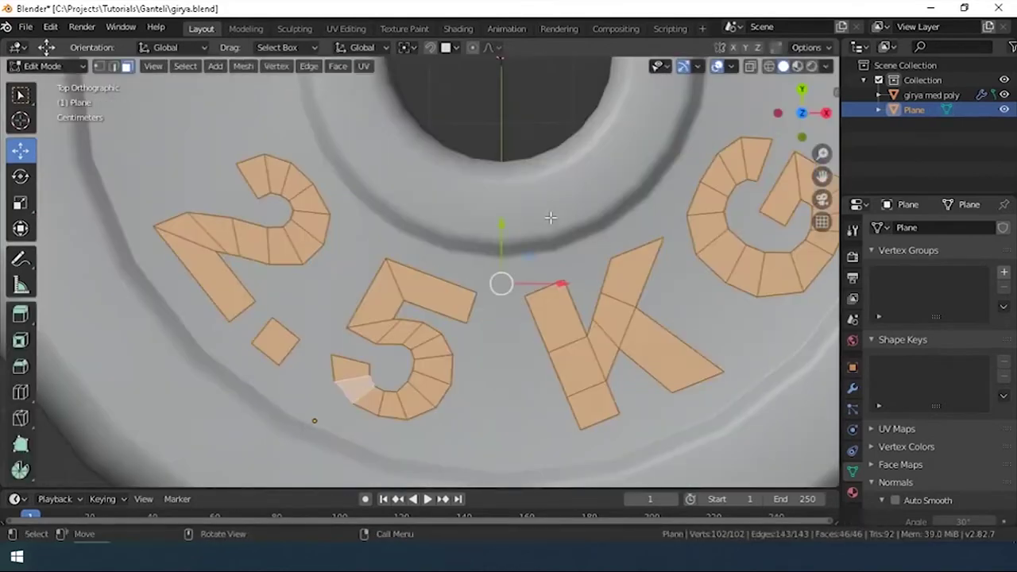
- Inset the letter faces for a border and extrude them up into raised lettering
key(i)
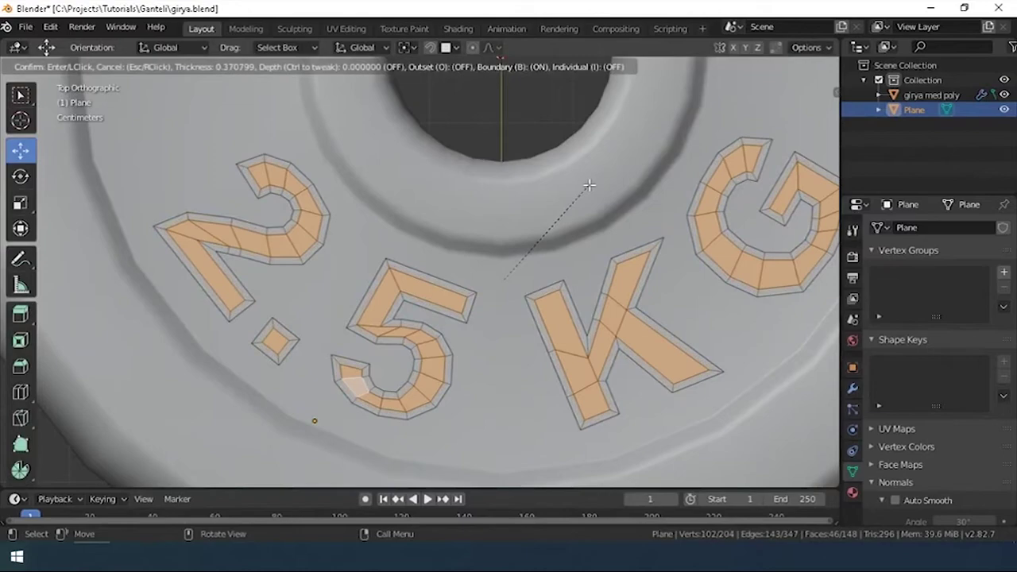
click(590, 185)
key(e)
click(511, 163)
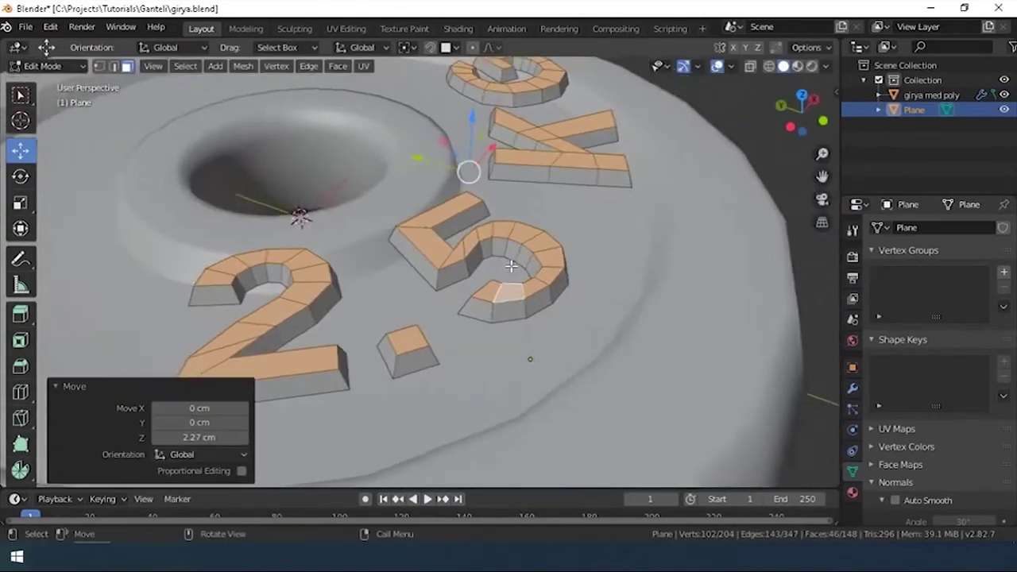
mouse_move(511, 163)
middle_down()
mouse_move(334, 357)
mouse_move(445, 334)
mouse_move(504, 306)
middle_up()
- Select the top edge loops of the 2, 5, K and G, then bevel them
key(2)
alt+click(278, 230)
alt+shift+click(477, 318)
alt+shift+click(504, 305)
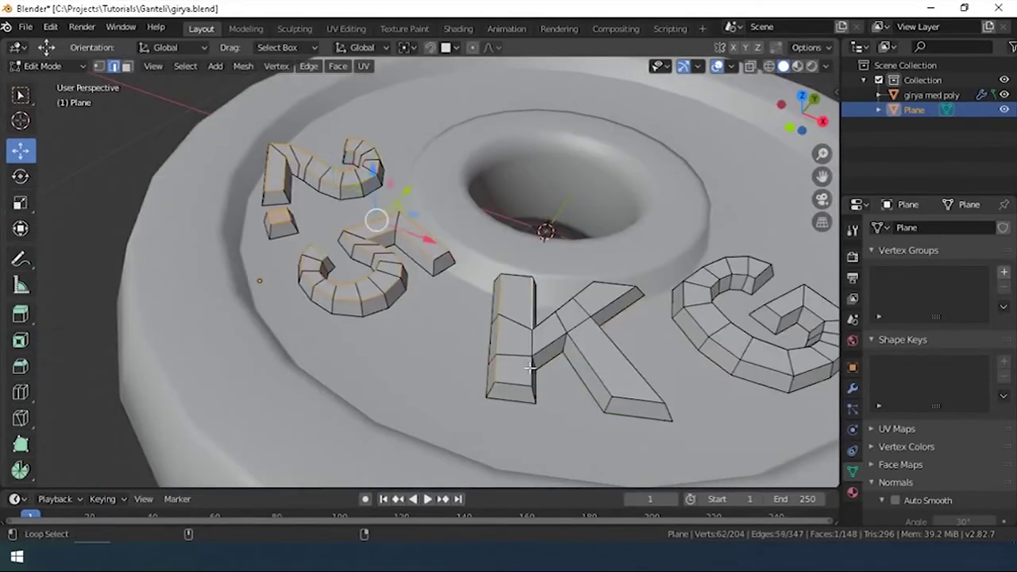
middle_drag(531, 367, 612, 322)
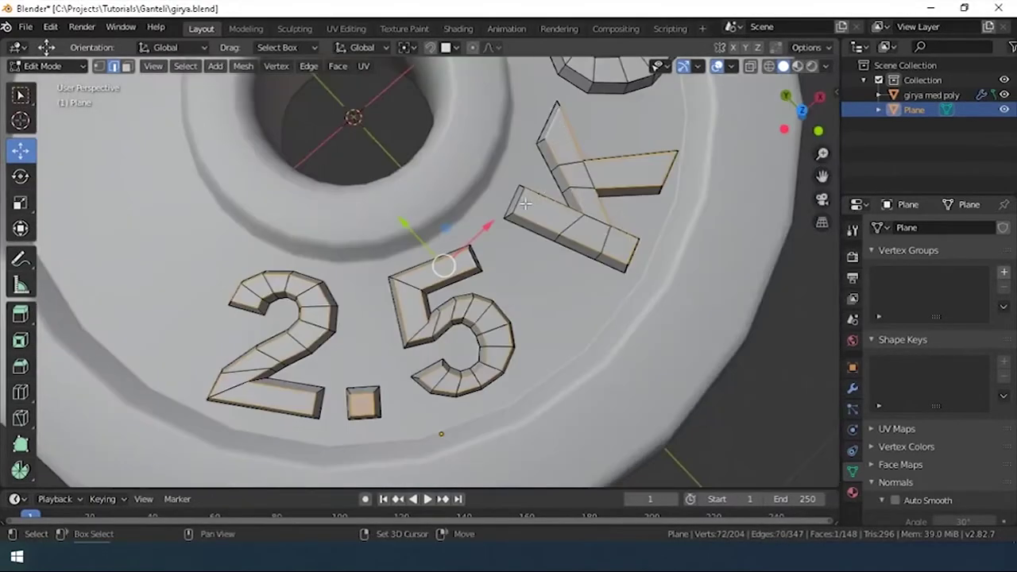
alt+shift+click(612, 322)
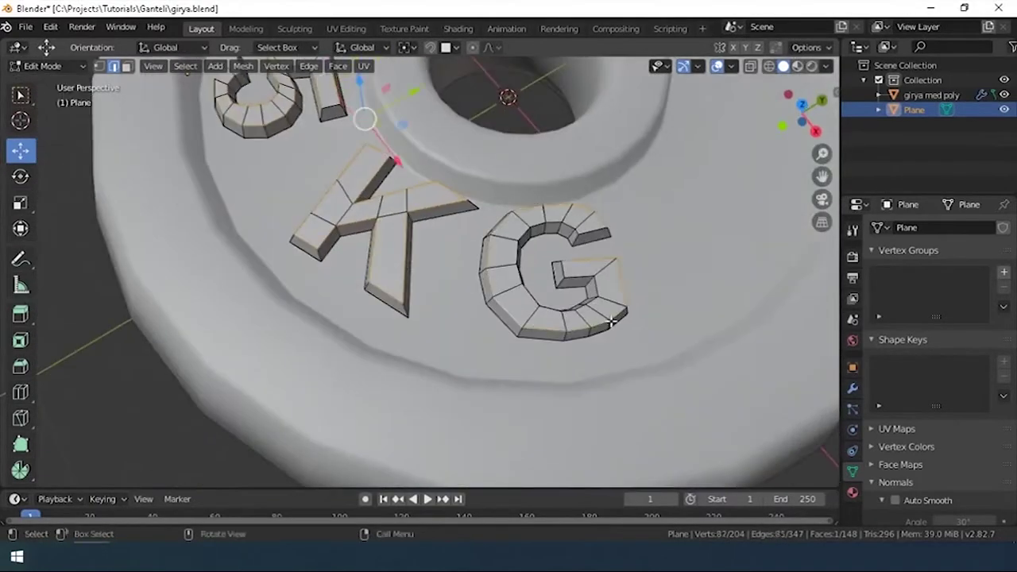
scroll(612, 322, down, 5)
scroll(522, 134, up, 10)
key(ctrl+b)
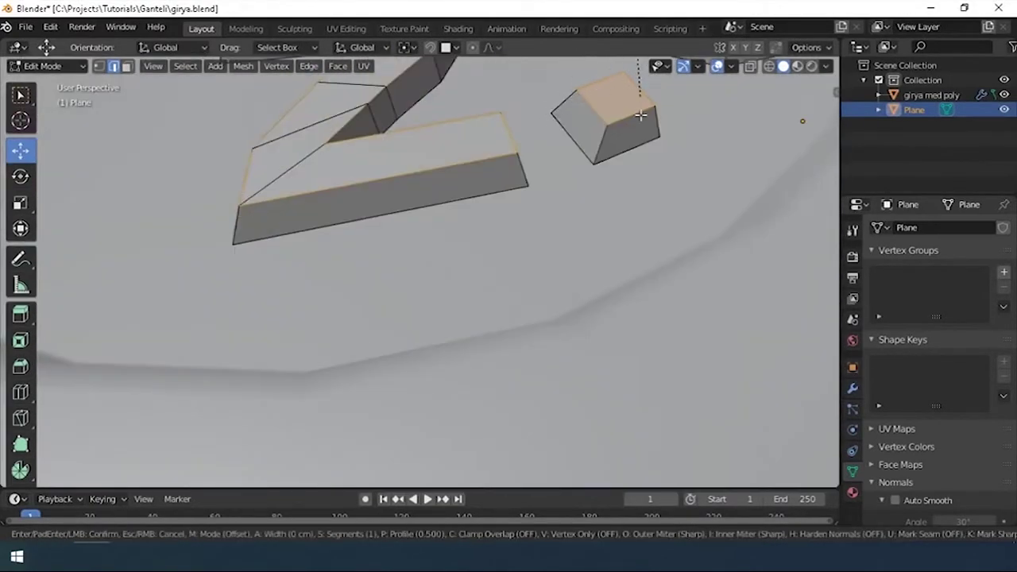
- Confirm the letter bevel and add a Subdivision Surface modifier to the lettering
click(629, 180)
key(Tab)
scroll(628, 180, down, 5)
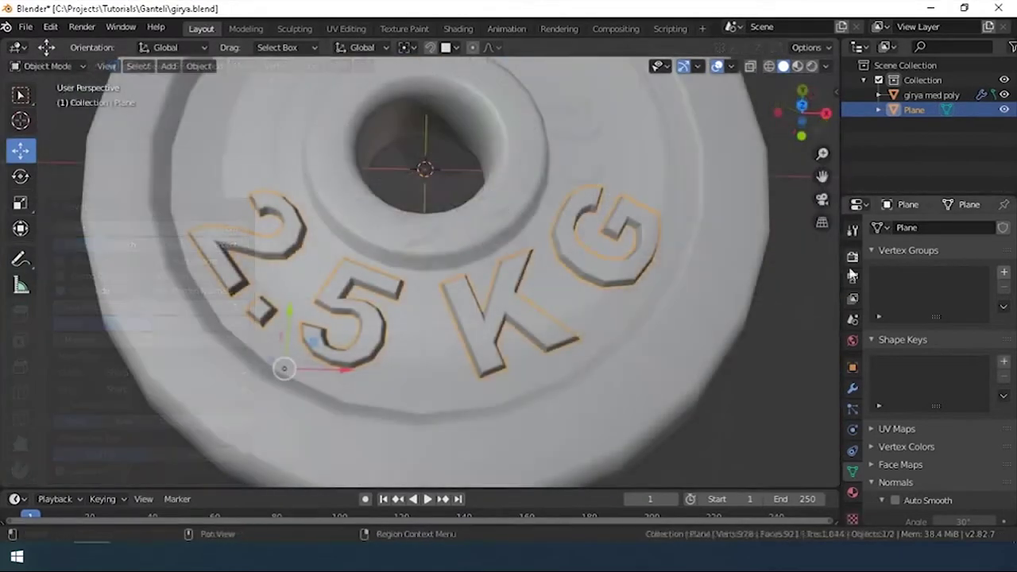
click(853, 389)
click(896, 227)
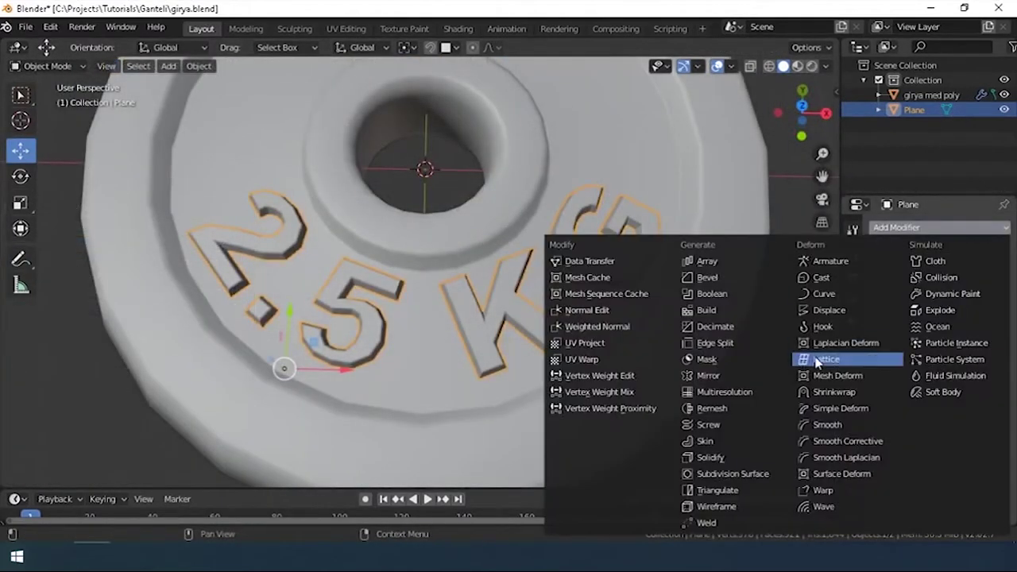
click(720, 473)
mouse_move(386, 318)
middle_down()
mouse_move(432, 329)
mouse_move(518, 279)
middle_up()
- Back in Edit Mode, fully crease the selected edges of the 5 and the decimal point
key(Tab)
scroll(463, 259, up, 3)
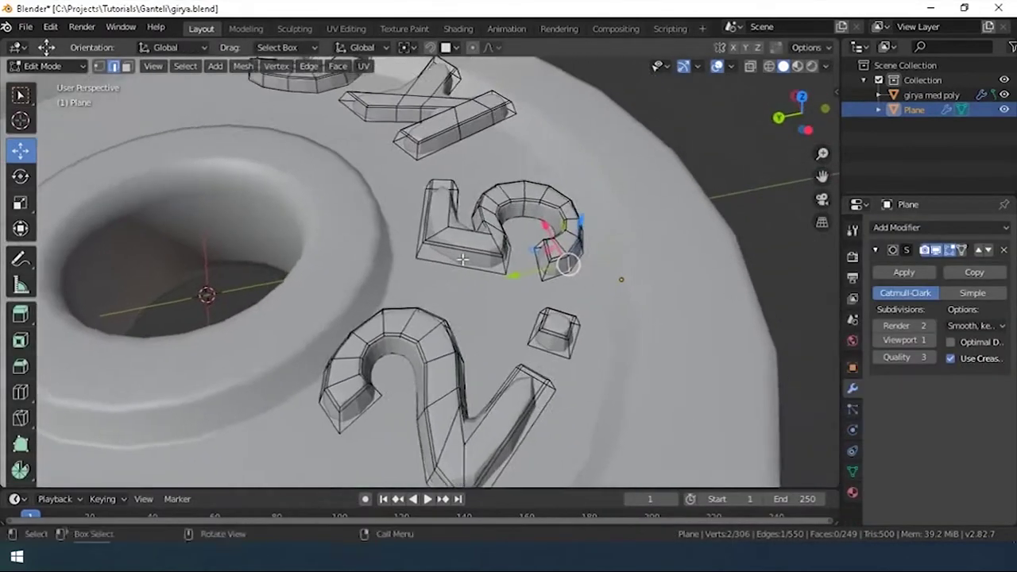
scroll(489, 274, up, 3)
mouse_move(462, 259)
middle_down()
mouse_move(489, 273)
mouse_move(499, 255)
middle_up()
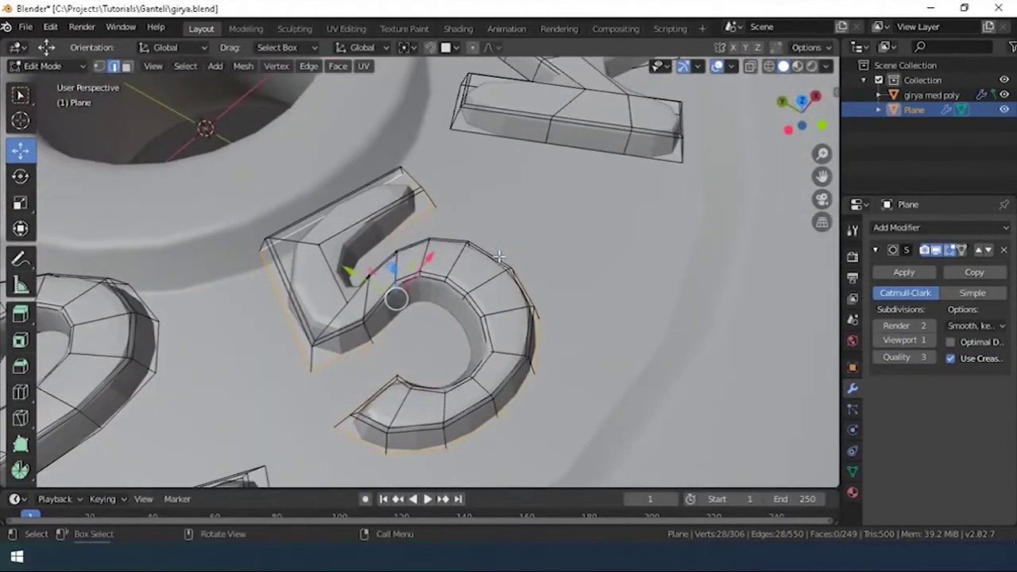
click(689, 224)
mouse_move(430, 318)
middle_down()
mouse_move(402, 340)
mouse_move(533, 298)
mouse_move(548, 268)
middle_up()
click(538, 294)
- Crease a second edge set at full strength and select the 2's bottom edge loop
key(shift+e)
click(298, 285)
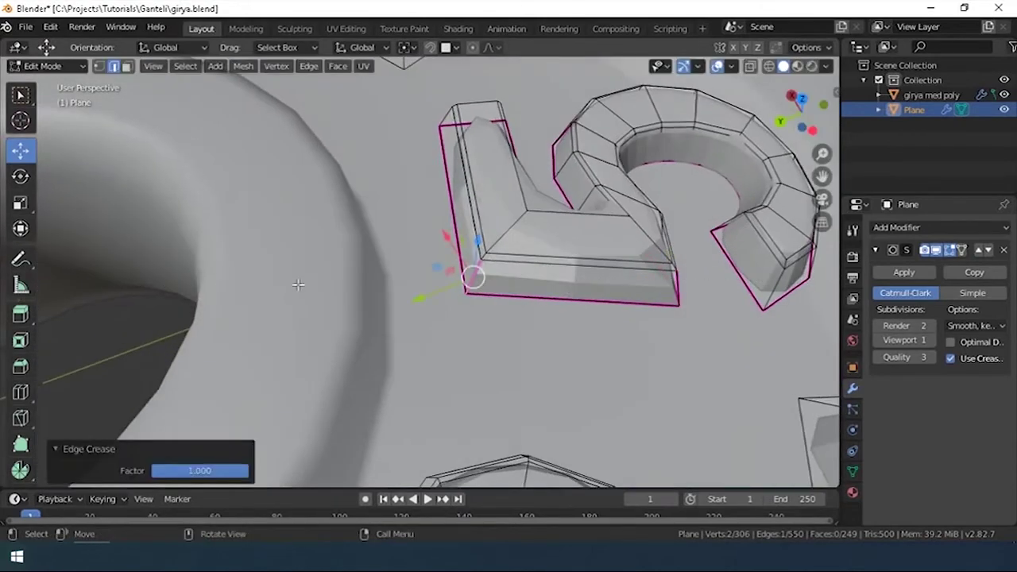
middle_drag(298, 284, 414, 263)
alt+click(449, 310)
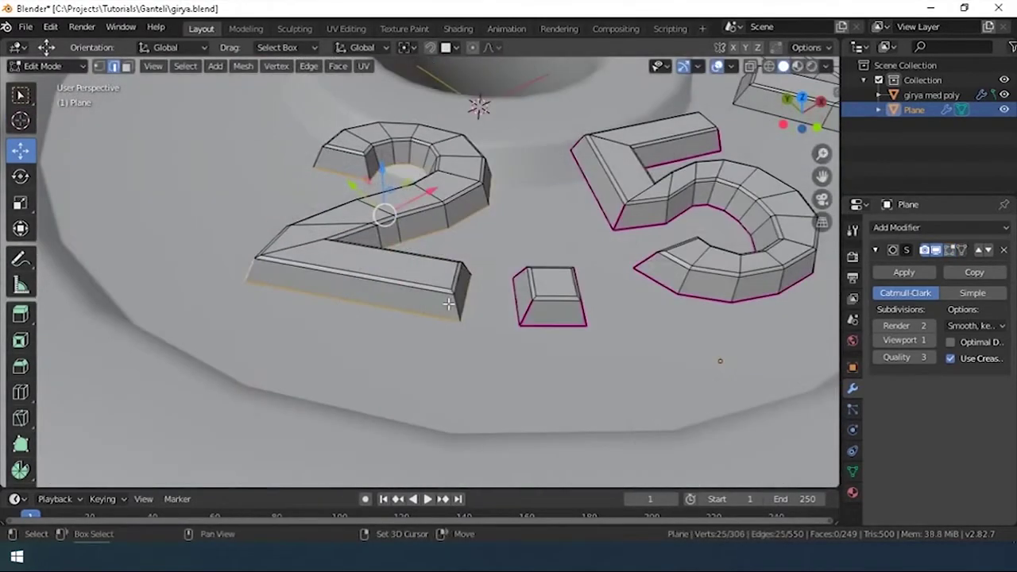
mouse_move(449, 303)
middle_down()
mouse_move(372, 274)
mouse_move(350, 229)
middle_up()
middle_drag(434, 262, 403, 226)
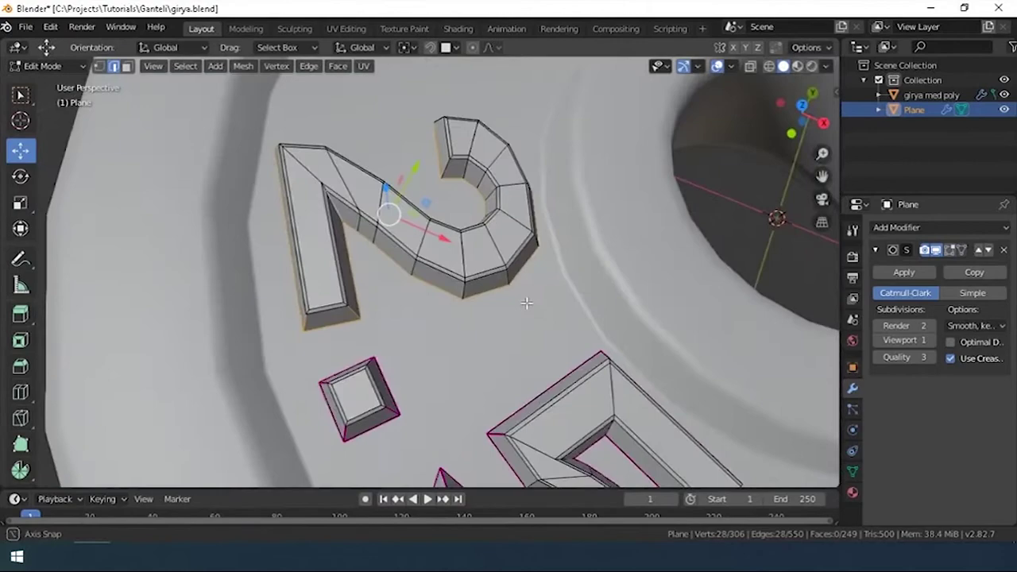
- Fully crease the 2's selected edges and reframe the lettering in Edit Mode
key(shift+e)
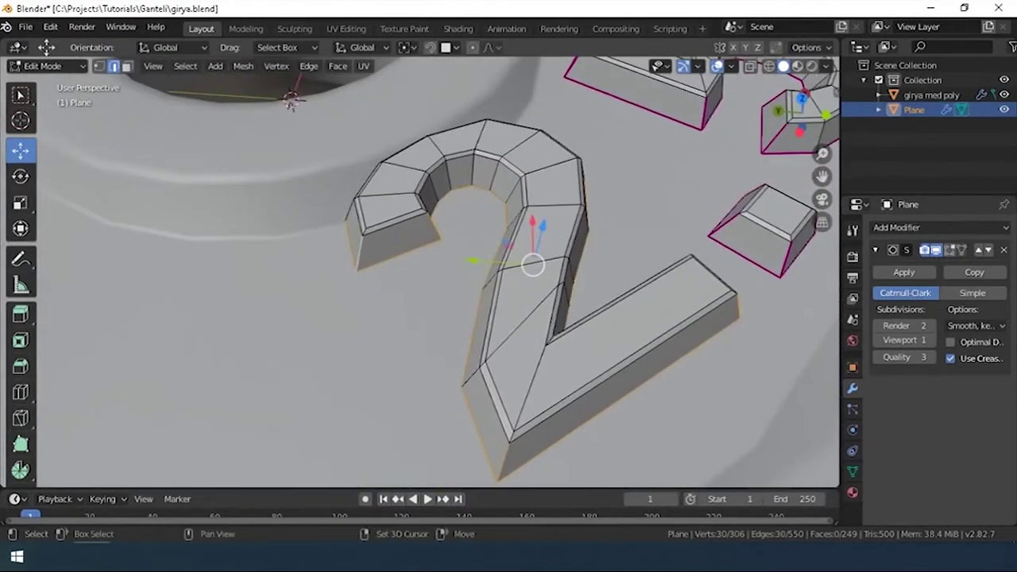
click(405, 242)
key(Tab)
mouse_move(292, 307)
middle_down()
mouse_move(367, 260)
mouse_move(262, 281)
mouse_move(363, 333)
mouse_move(374, 363)
mouse_move(399, 321)
middle_up()
key(Tab)
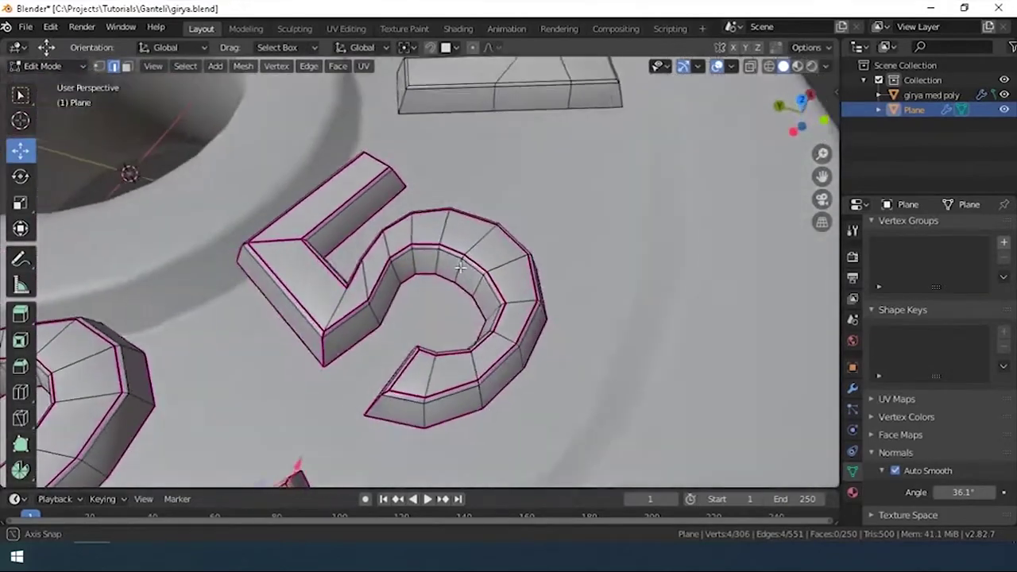
key(KP_Decimal)
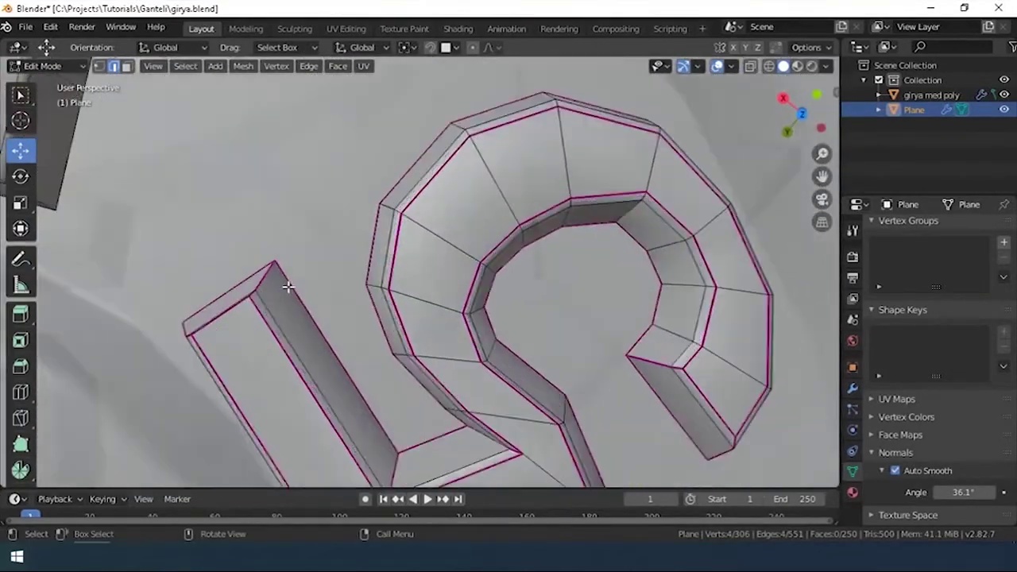
- Crease the K's bar loop fully and select its remaining outline edges
alt+click(492, 281)
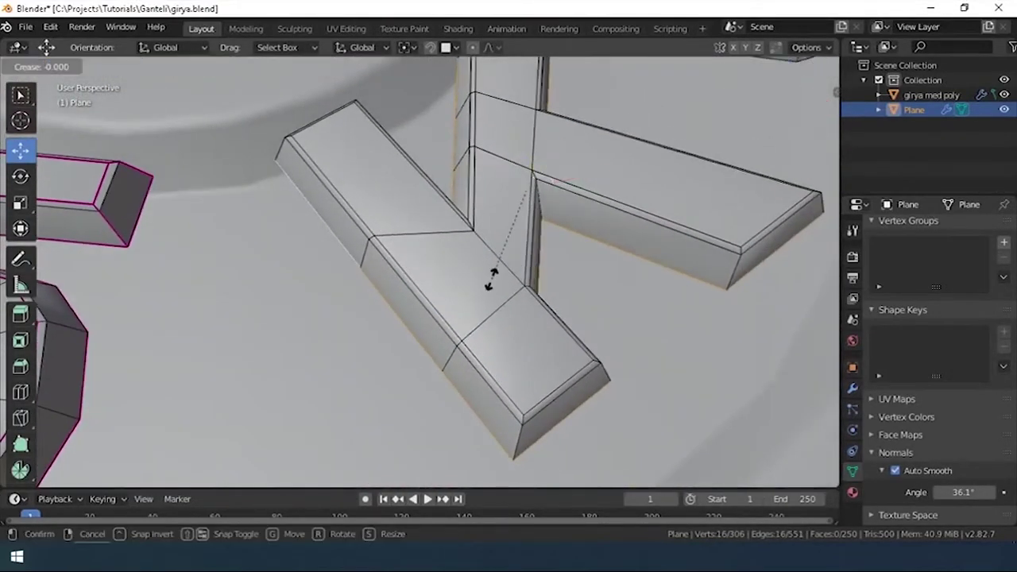
key(Return)
click(418, 288)
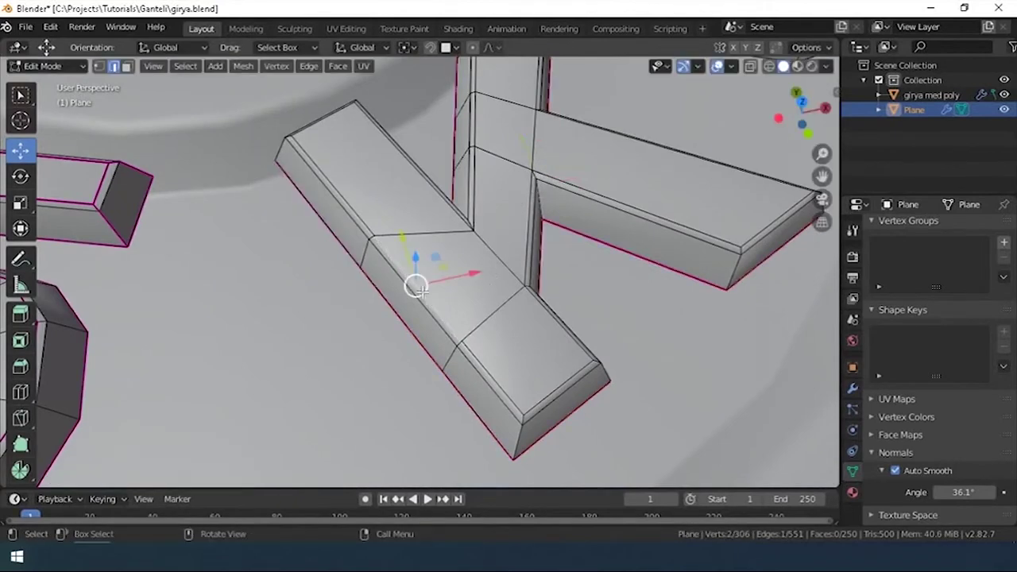
alt+shift+click(478, 210)
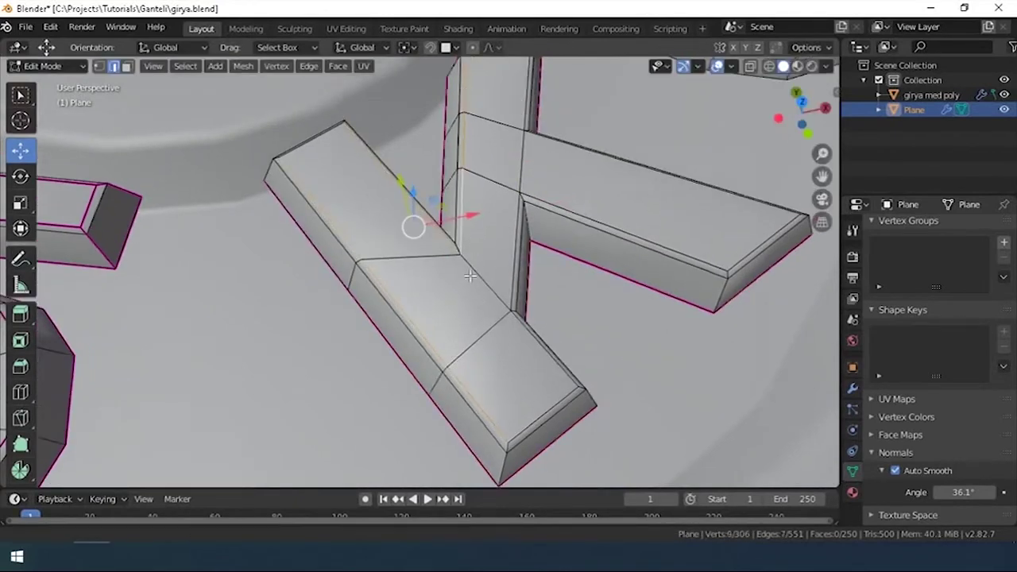
middle_drag(478, 210, 518, 259)
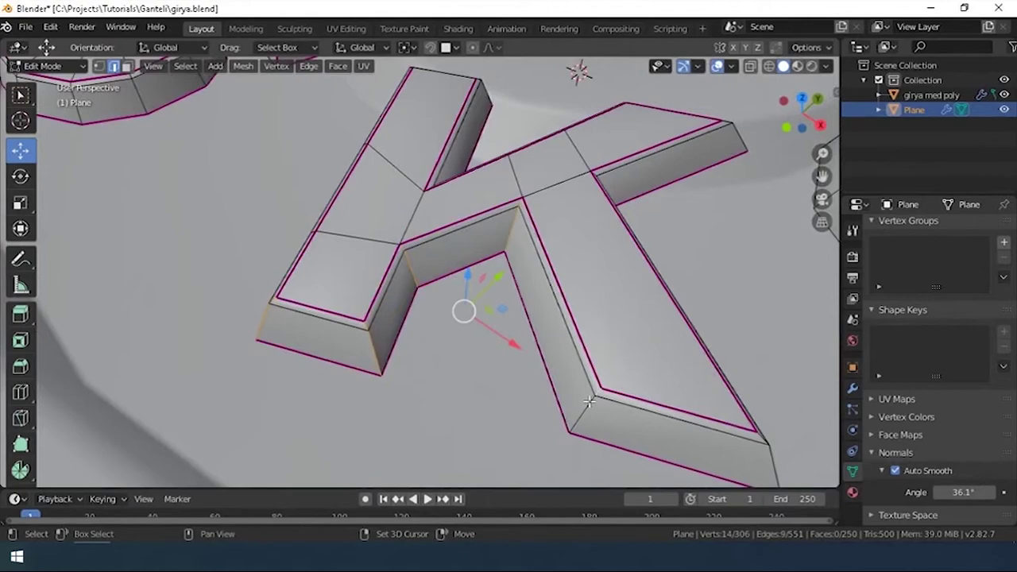
mouse_move(588, 401)
middle_down()
mouse_move(363, 135)
mouse_move(463, 216)
mouse_move(464, 342)
mouse_move(354, 265)
mouse_move(433, 255)
middle_up()
alt+shift+click(364, 135)
shift+click(486, 374)
shift+click(353, 237)
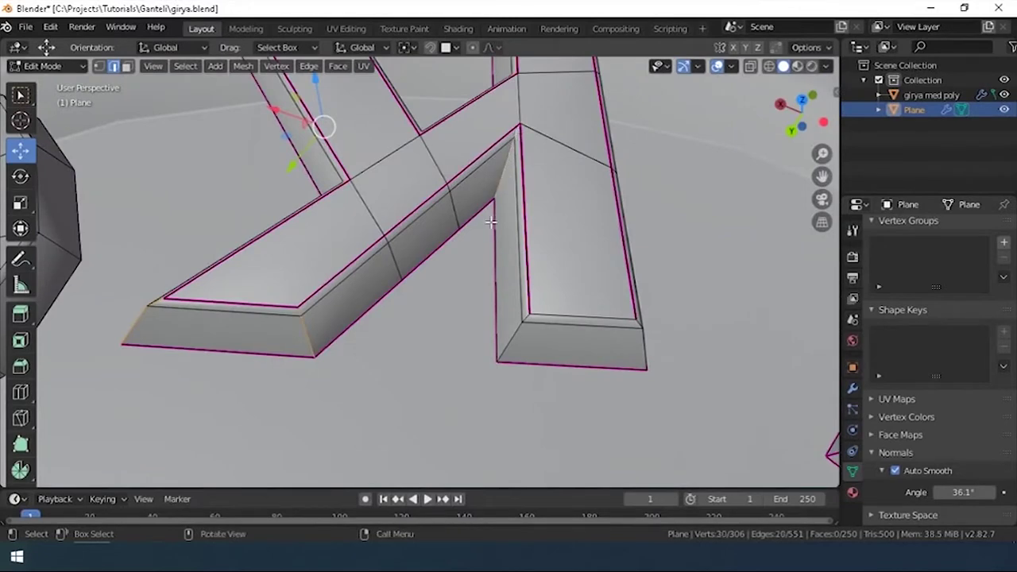
- Fully crease the selected K and G outline edges
middle_drag(491, 223, 525, 215)
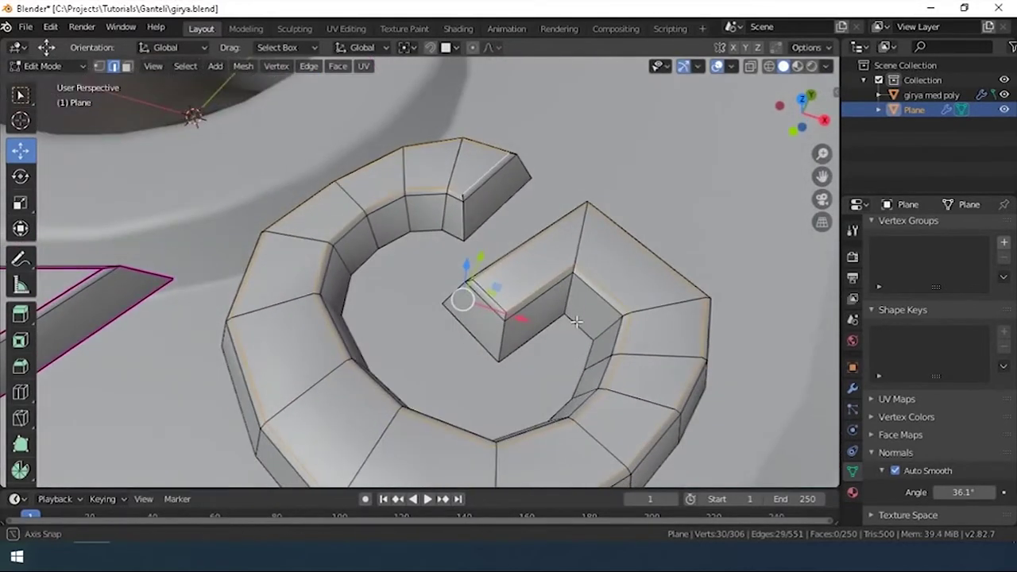
middle_drag(576, 321, 494, 308)
key(shift+e)
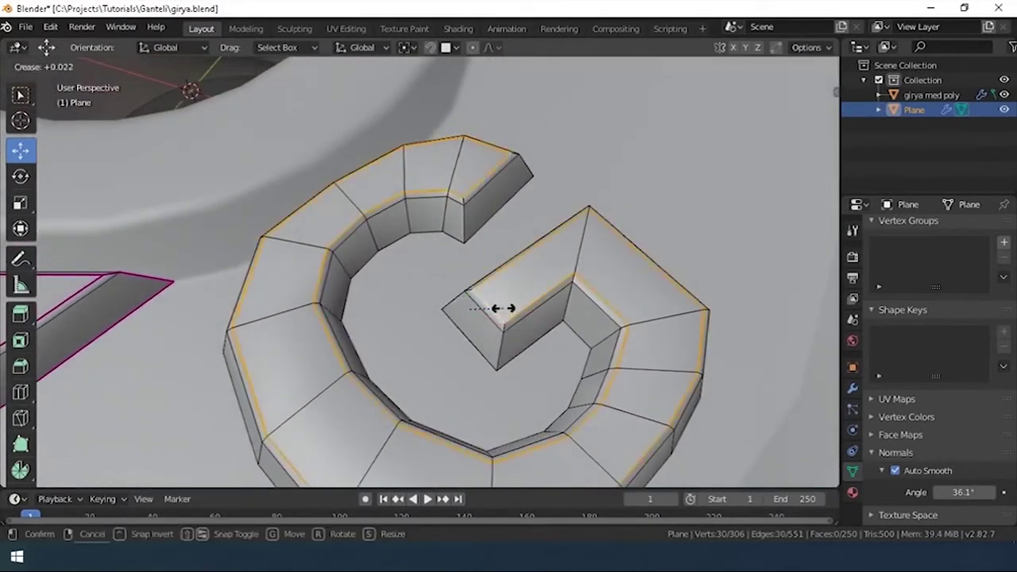
click(494, 308)
click(500, 349)
scroll(597, 358, up, 3)
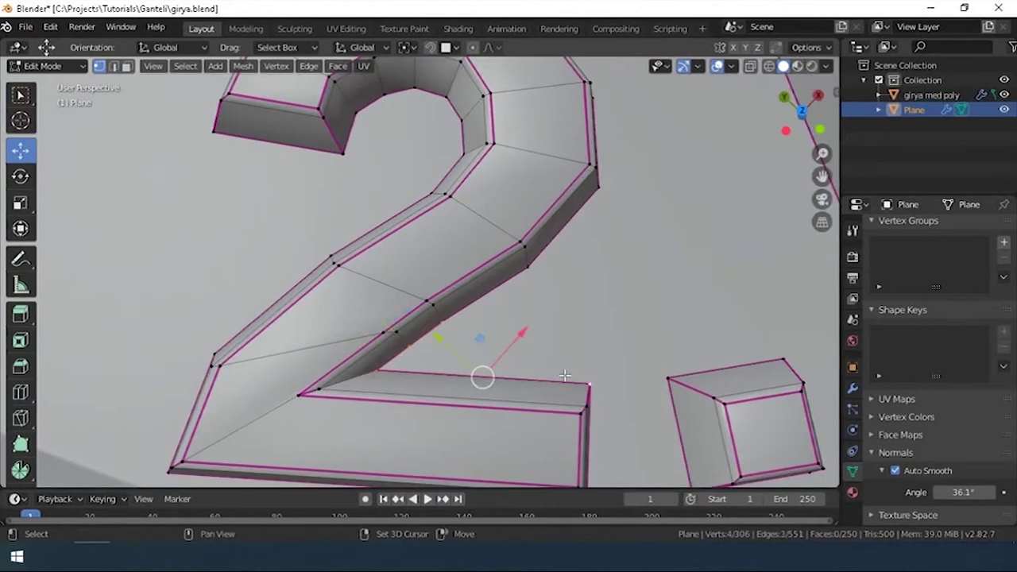
- Fill the gap between the 2 and the decimal point with a new face
middle_drag(564, 375, 586, 372)
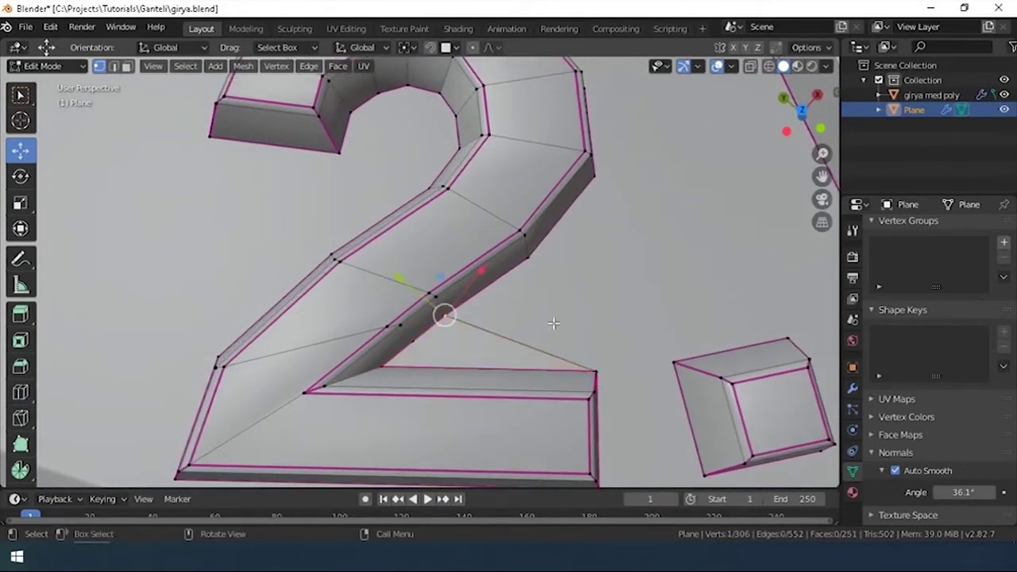
shift+click(596, 371)
ctrl+click(594, 171)
middle_drag(619, 227, 626, 236)
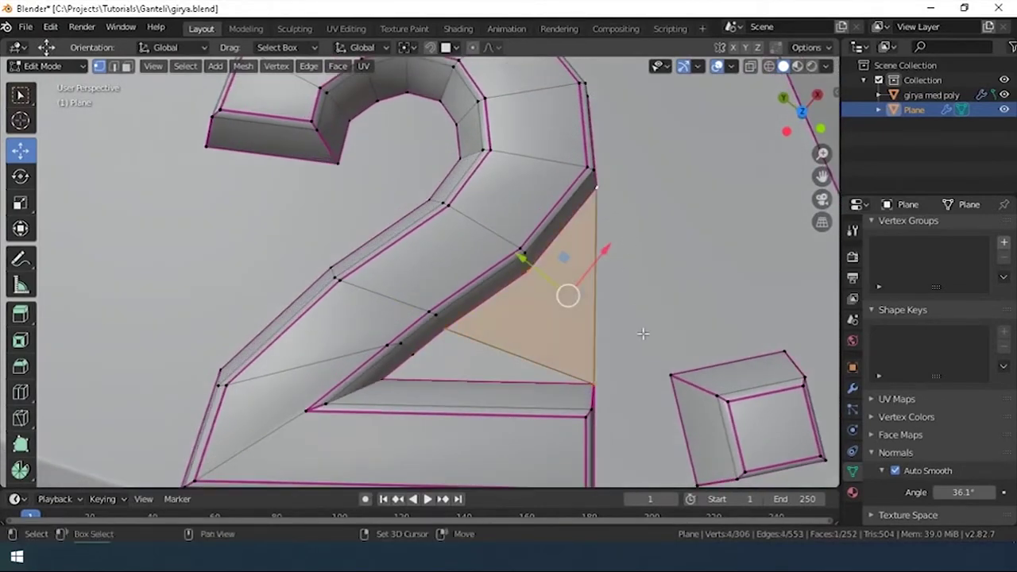
shift+middle_drag(643, 334, 619, 213)
click(570, 265)
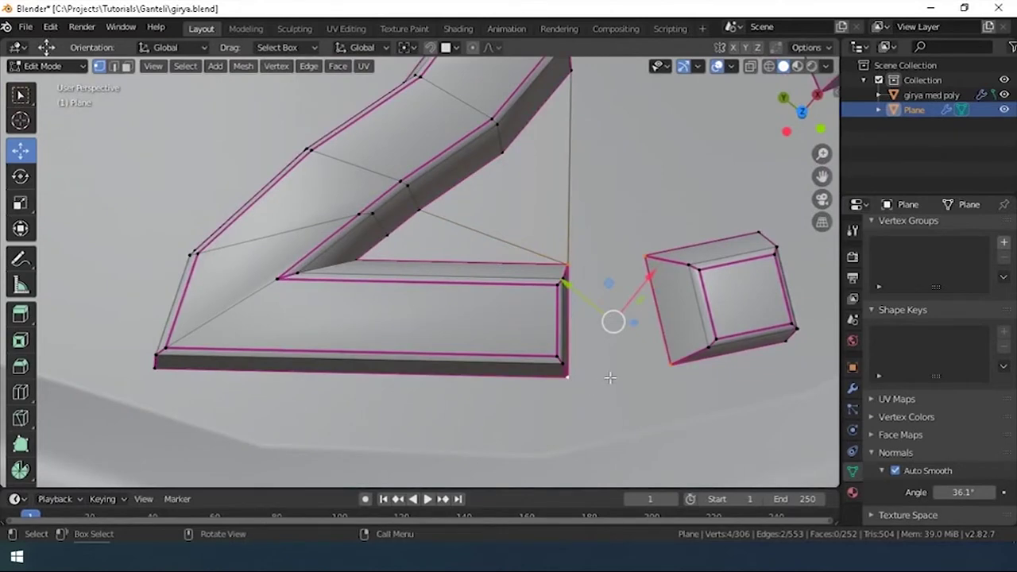
key(f)
middle_drag(610, 378, 565, 342)
shift+click(508, 326)
middle_drag(508, 326, 522, 307)
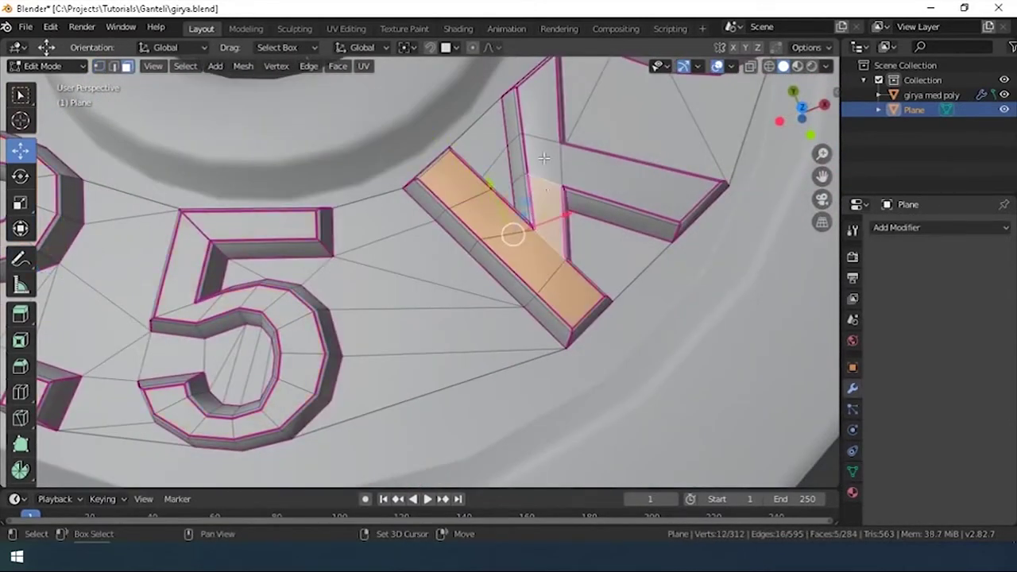
- Flat-shade the K and G top faces and return to Object Mode
shift+click(543, 159)
middle_drag(544, 159, 557, 239)
shift+click(588, 215)
scroll(610, 205, up, 2)
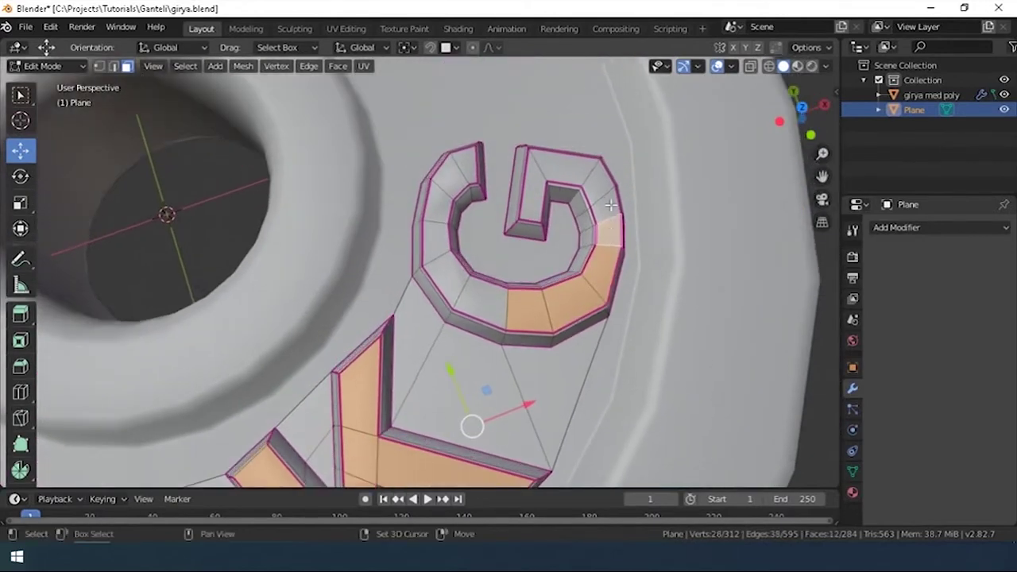
shift+click(445, 186)
right_click(465, 169)
click(417, 295)
scroll(422, 300, down, 3)
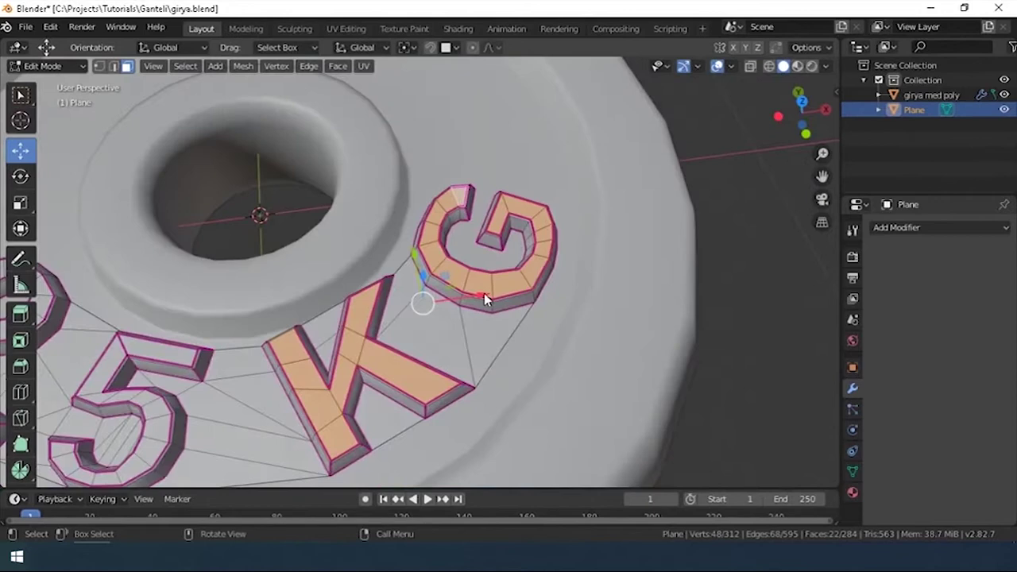
key(Tab)
mouse_move(422, 299)
middle_down()
mouse_move(365, 377)
mouse_move(477, 266)
mouse_move(532, 142)
middle_up()
- Enable snapping and move the lettering straight down onto the plate along Z
key(KP_1)
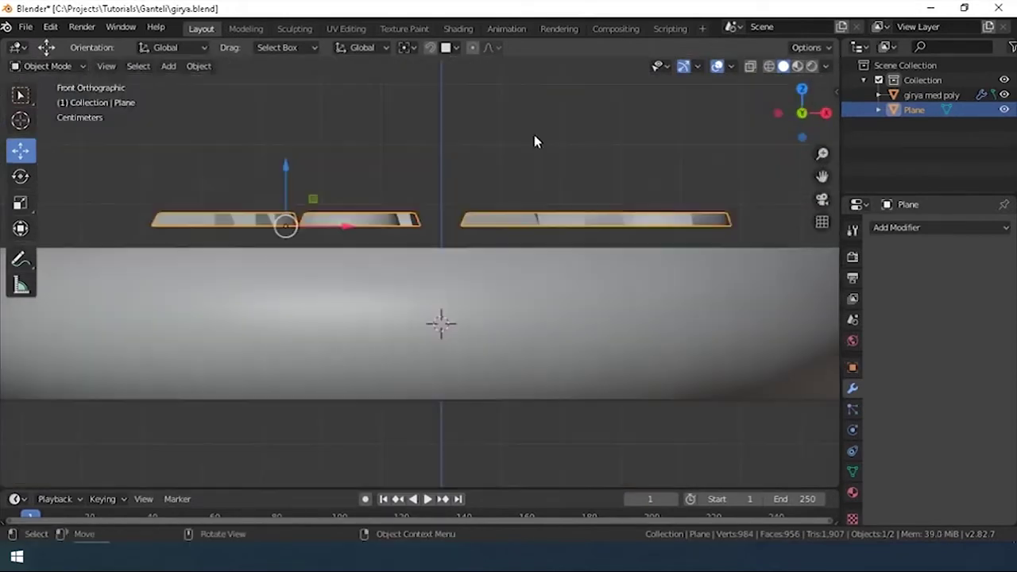
mouse_move(367, 165)
middle_down()
mouse_move(389, 252)
mouse_move(430, 53)
middle_up()
click(430, 48)
click(445, 47)
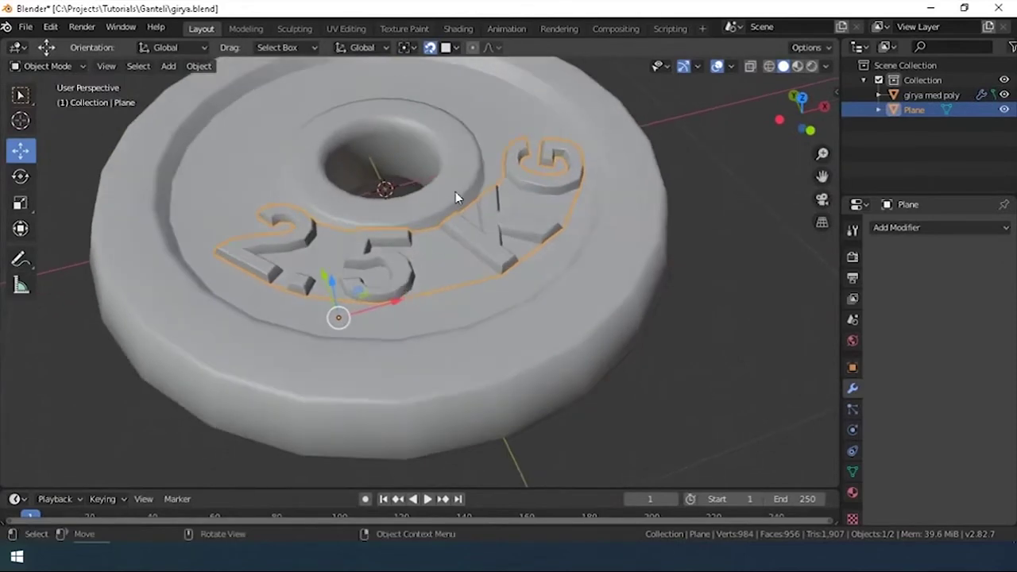
key(g)
key(z)
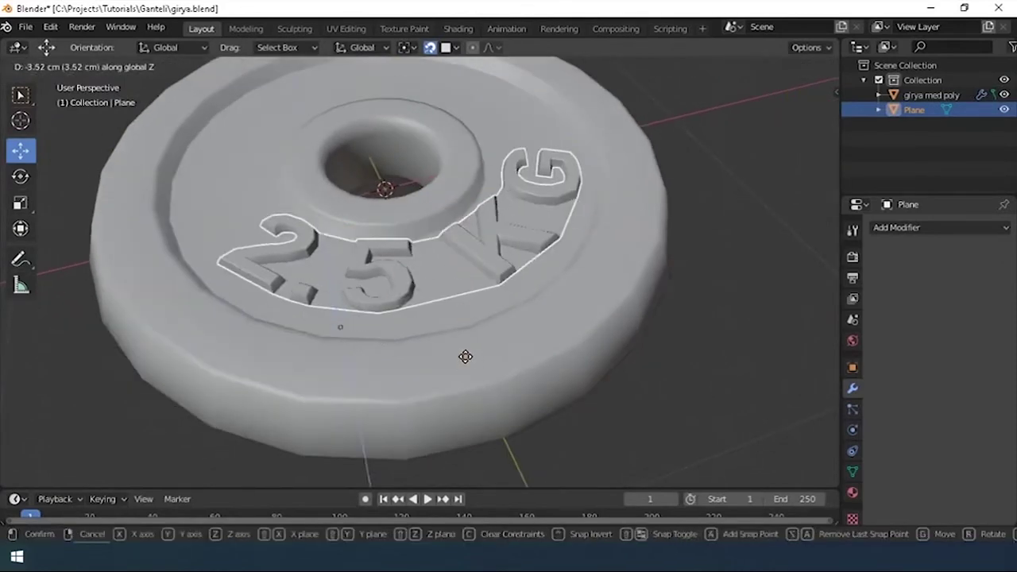
- Delete the plate faces beneath the 2, 5, K and G
shift+click(374, 302)
shift+click(493, 254)
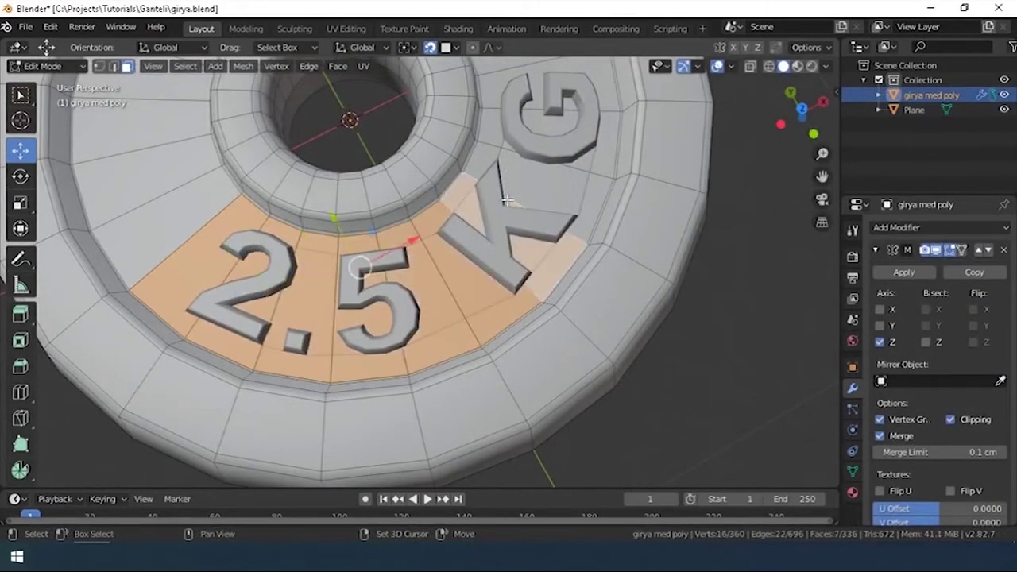
shift+click(535, 130)
key(KP_7)
key(x)
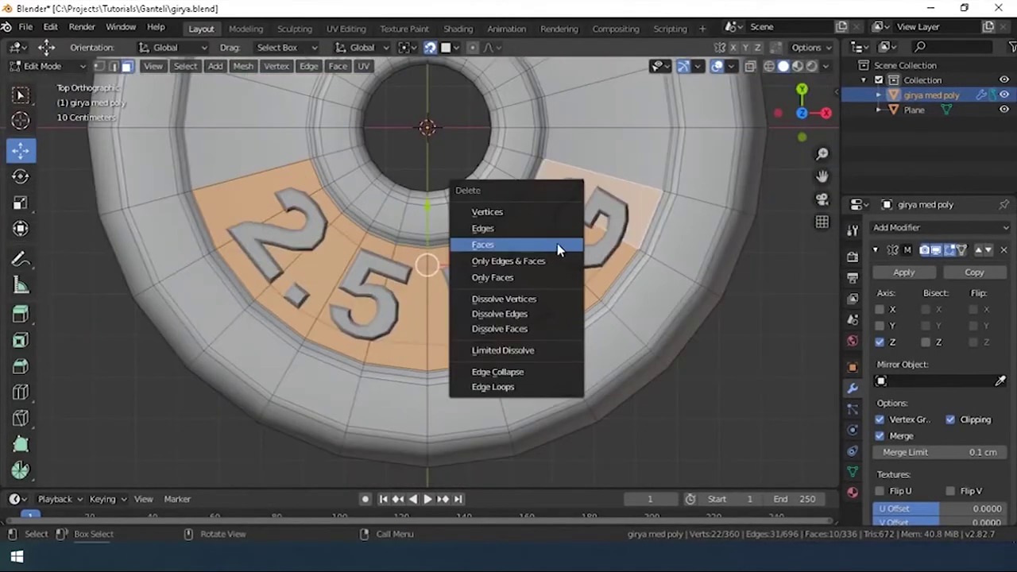
click(546, 248)
- Rotate the lettering slightly, then enter Edit Mode on its mesh
key(Tab)
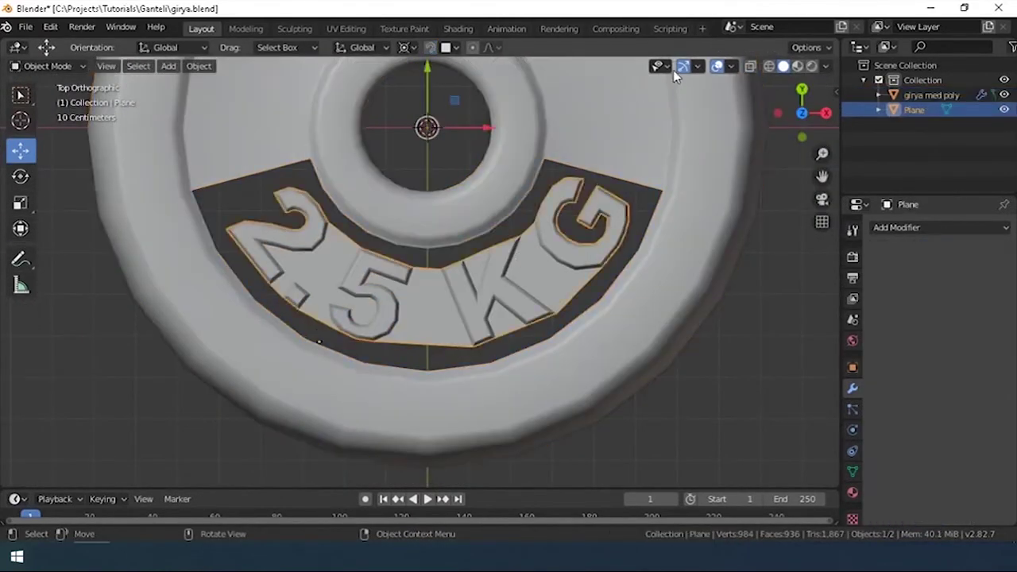
key(r)
key(Return)
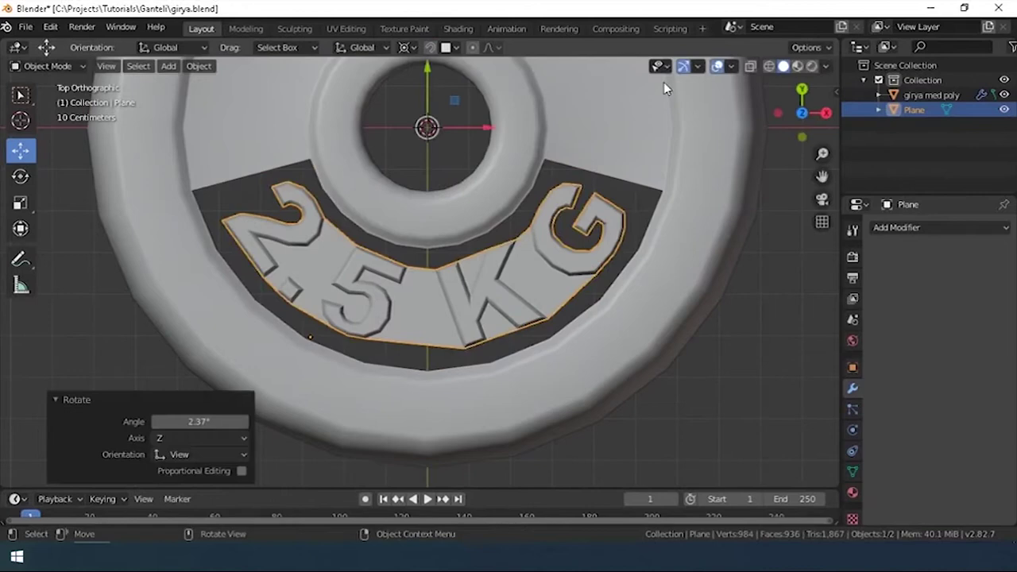
key(Tab)
scroll(527, 258, up, 4)
scroll(527, 258, up, 2)
- Fill the gap in the G with a face
key(f)
middle_drag(558, 336, 596, 229)
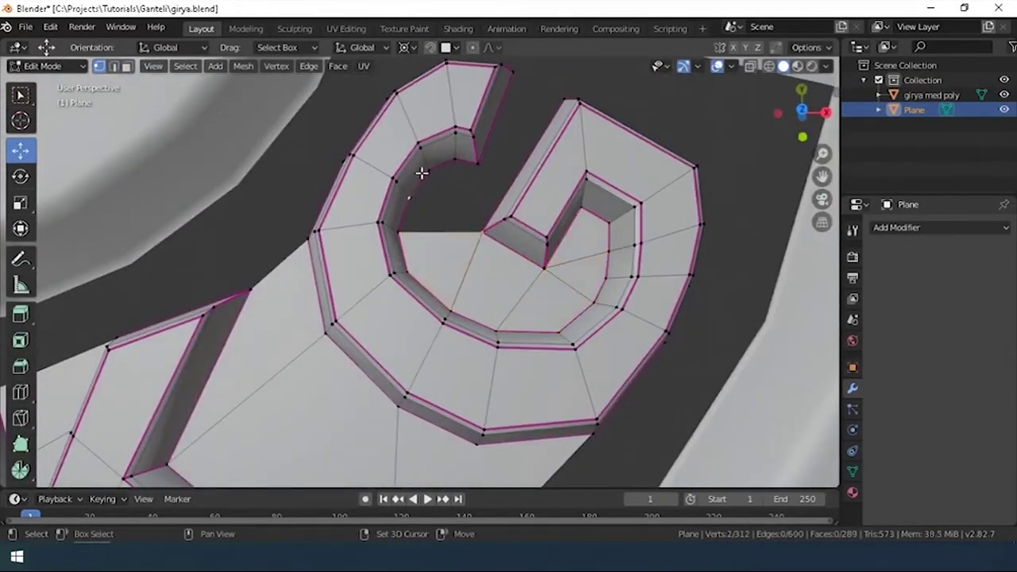
scroll(470, 159, down, 2)
scroll(477, 238, down, 3)
shift+middle_drag(477, 284, 448, 284)
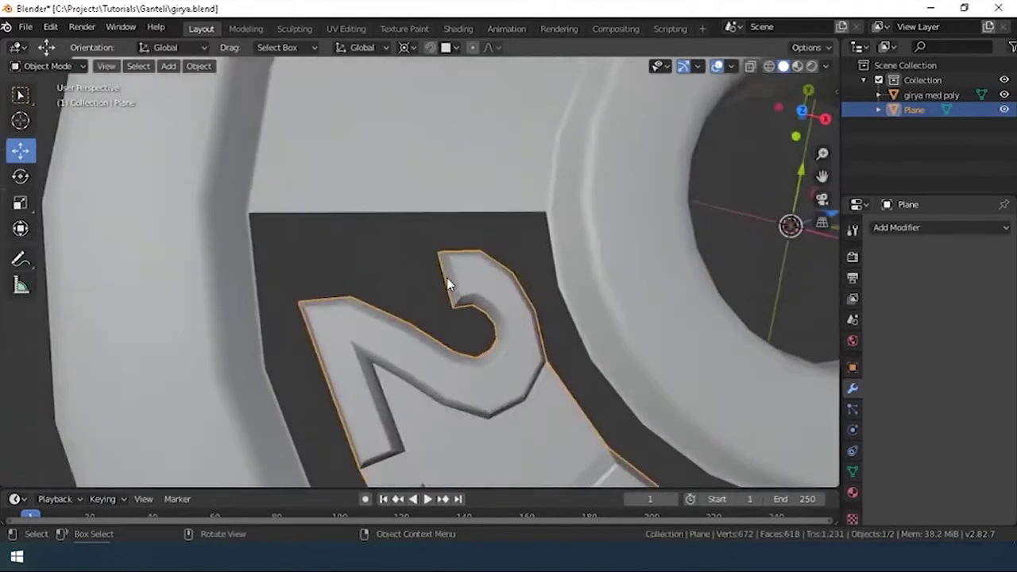
scroll(429, 255, up, 2)
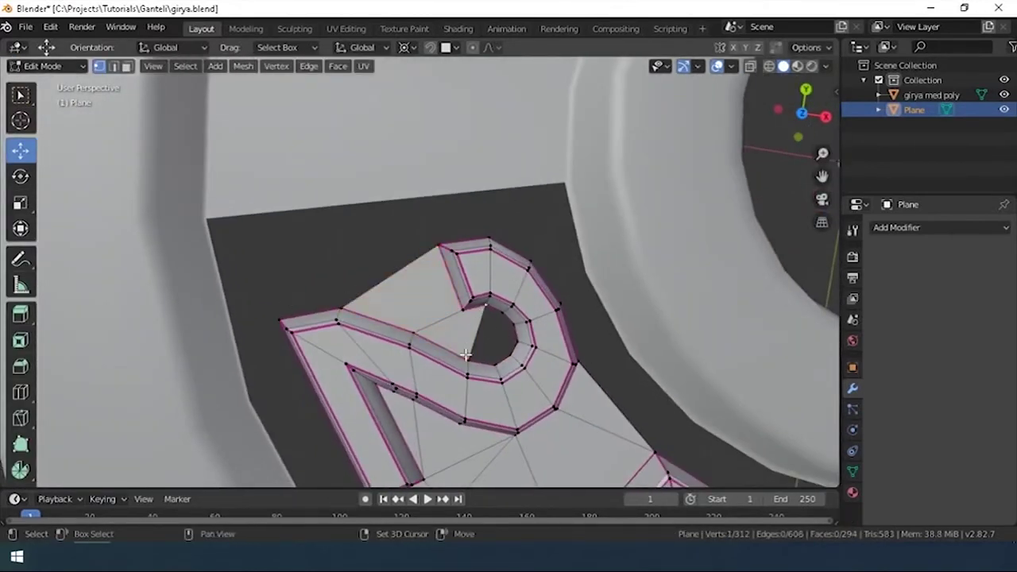
scroll(511, 357, up, 3)
scroll(511, 357, up, 2)
- Fill the gap beside the 2 with a triangle, undoing the bad quad fills
key(f)
key(ctrl+z)
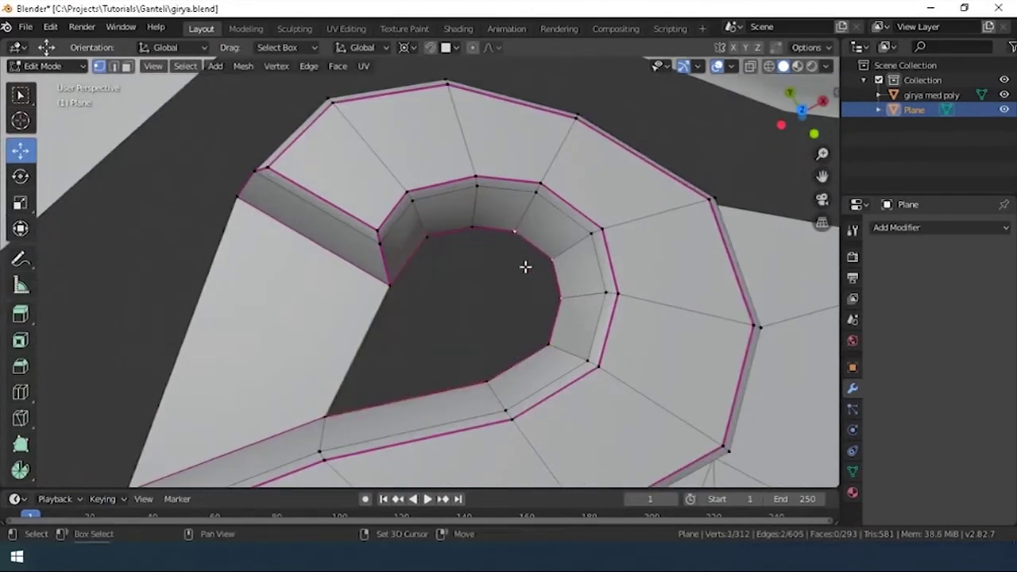
key(f)
key(ctrl+z)
key(f)
scroll(421, 325, down, 3)
- From the top view, fill two faces in the gaps between the 2 and 5
key(Tab)
key(KP_7)
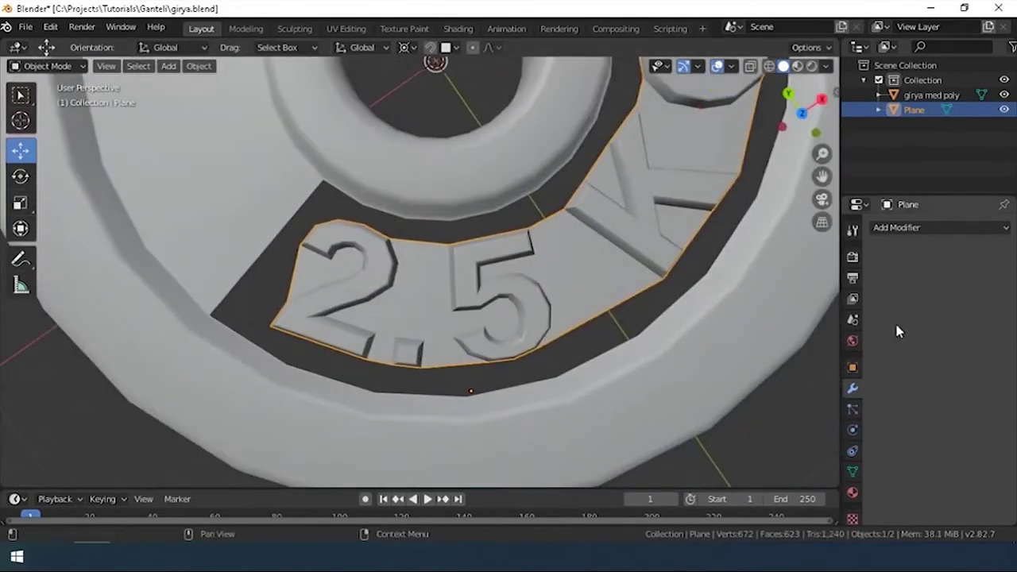
scroll(612, 210, down, 2)
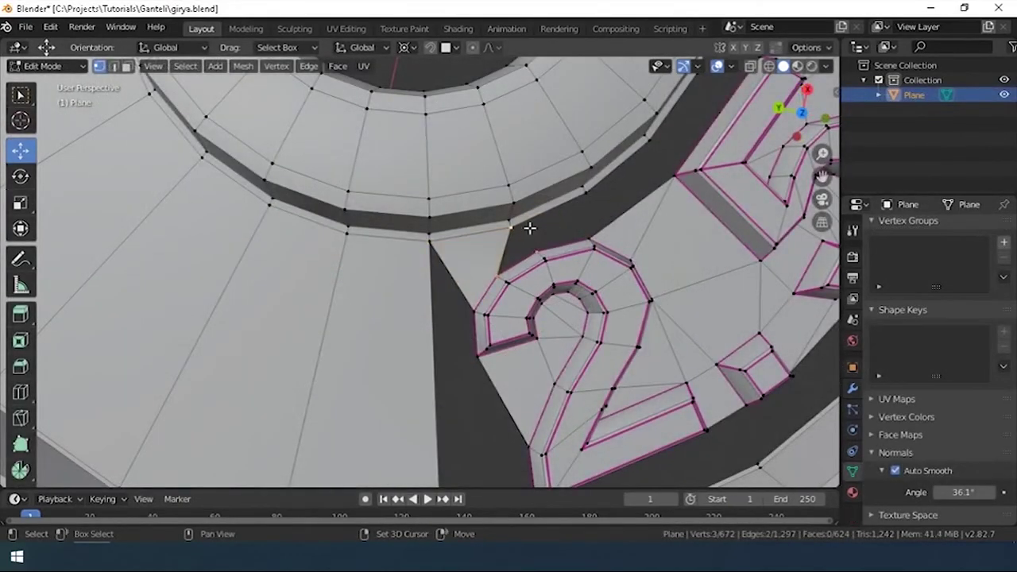
mouse_move(656, 262)
shift+middle_down()
mouse_move(484, 223)
mouse_move(400, 250)
shift+middle_up()
scroll(469, 242, up, 3)
key(f)
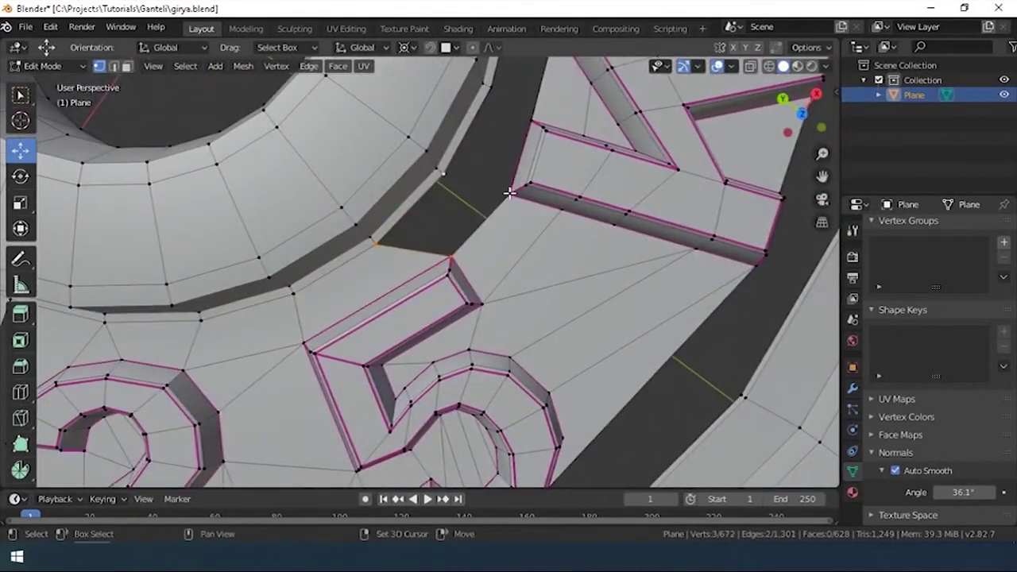
key(f)
- Fill the remaining dark gaps beside the 2, including the triangular one at its tip
key(KP_7)
shift+middle_drag(510, 193, 403, 321)
key(f)
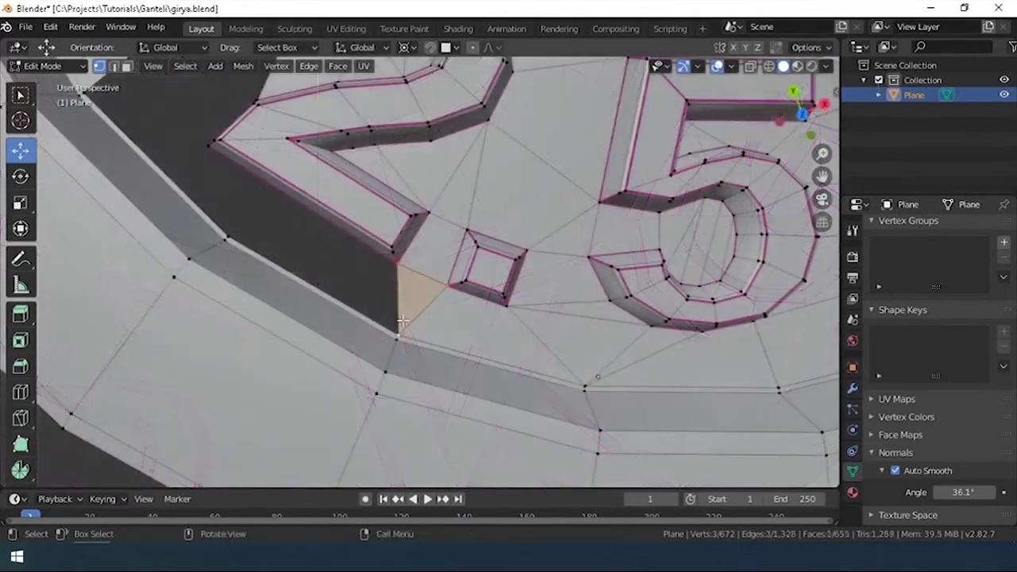
middle_drag(340, 298, 369, 280)
key(f)
middle_drag(469, 360, 435, 338)
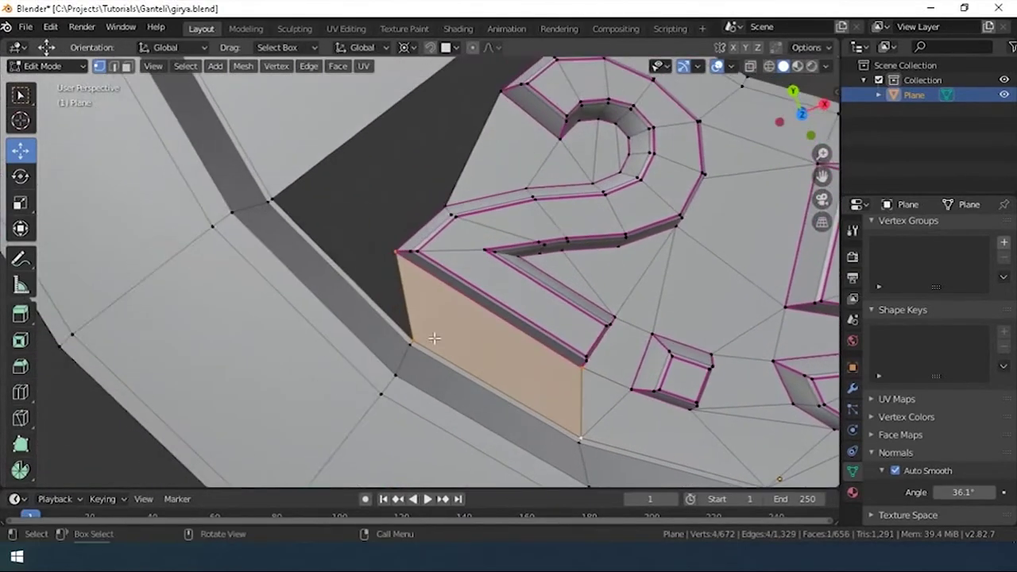
middle_drag(381, 170, 459, 186)
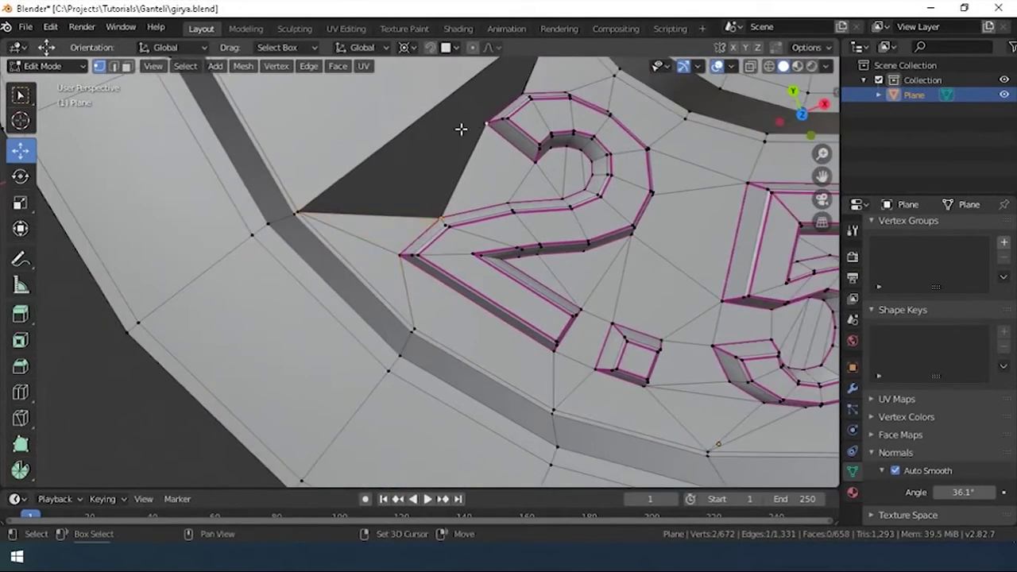
shift+click(499, 119)
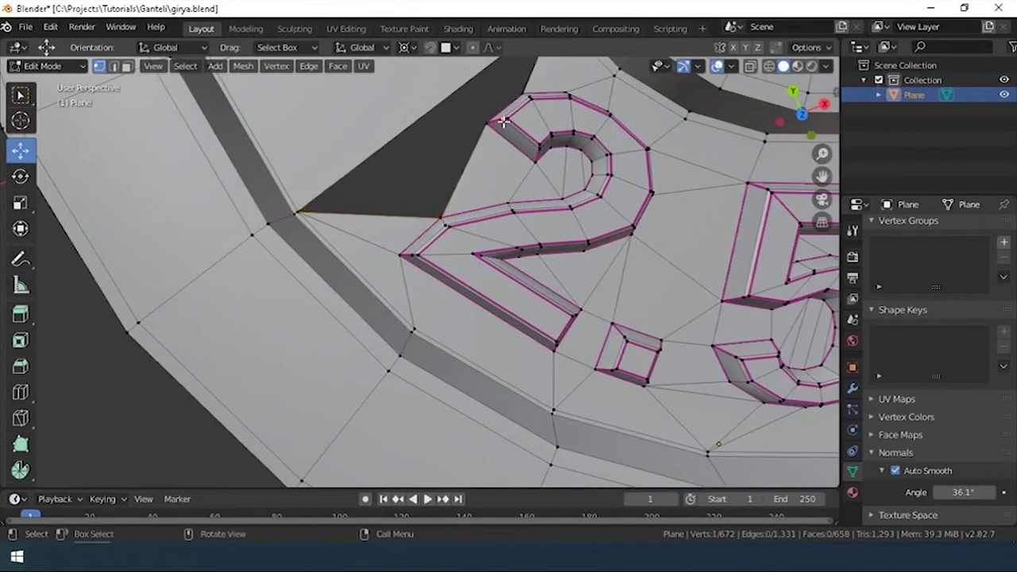
key(f)
shift+middle_drag(450, 219, 520, 138)
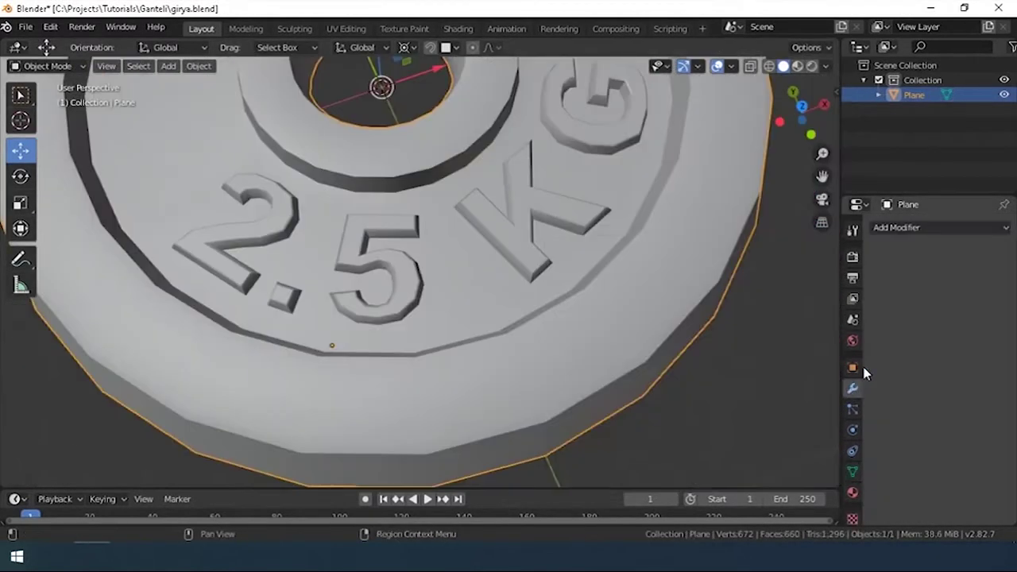
- Add a Subdivision Surface modifier to the lettered plate
click(914, 228)
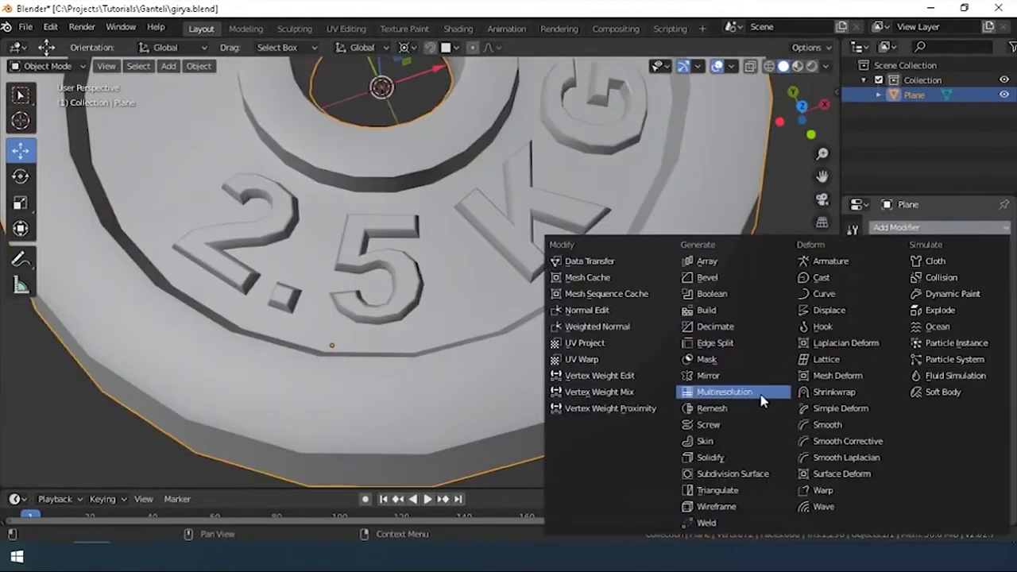
click(738, 468)
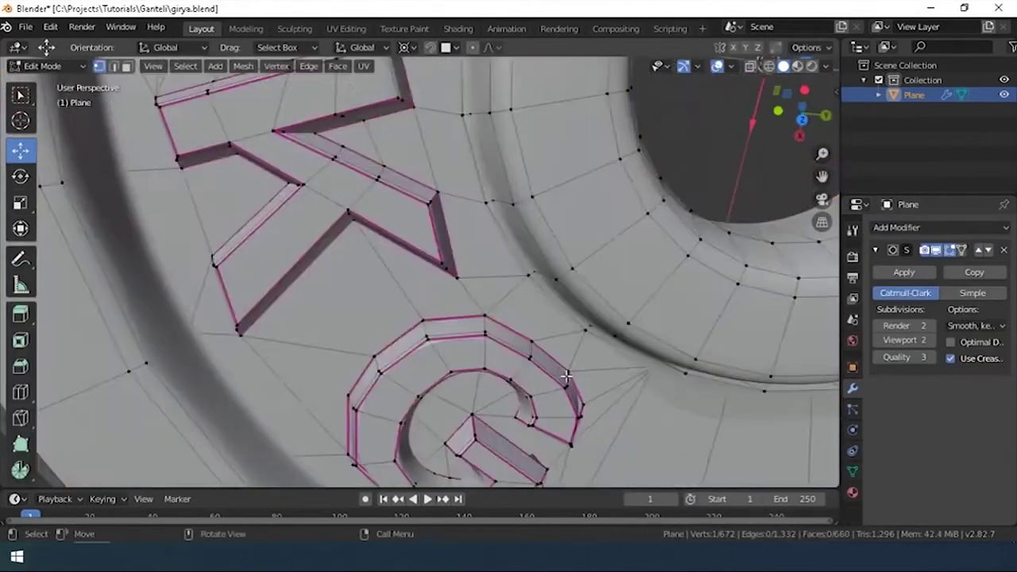
middle_drag(567, 377, 368, 243)
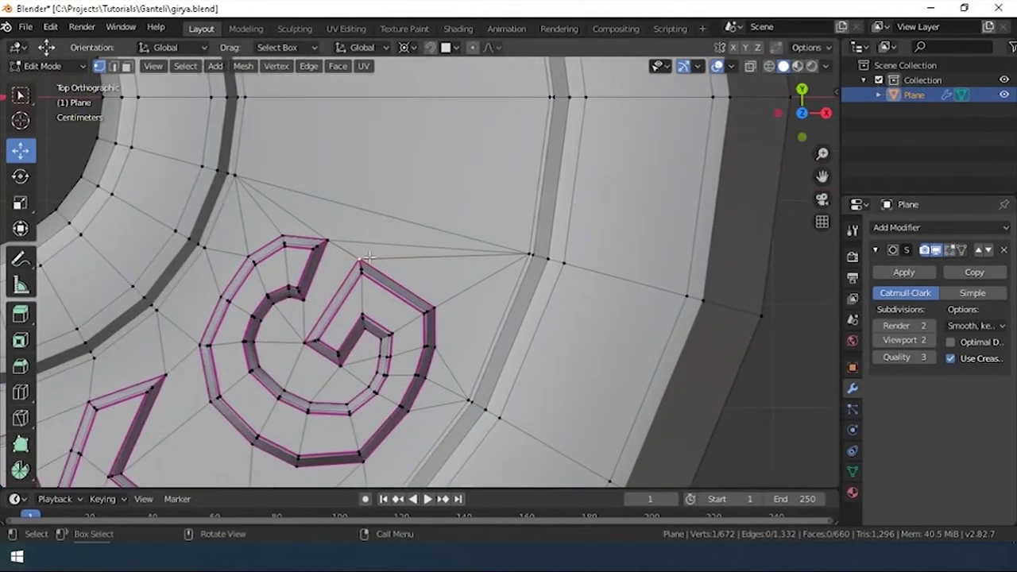
- Delete the sliver face beside the G and return to Object Mode
scroll(369, 257, up, 1)
key(3)
key(x)
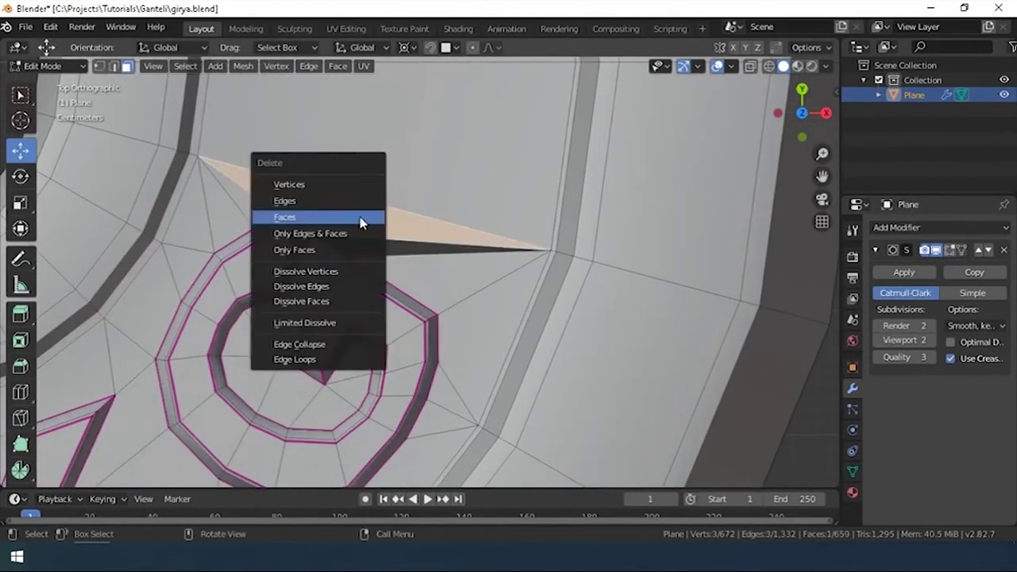
click(361, 222)
key(1)
key(Tab)
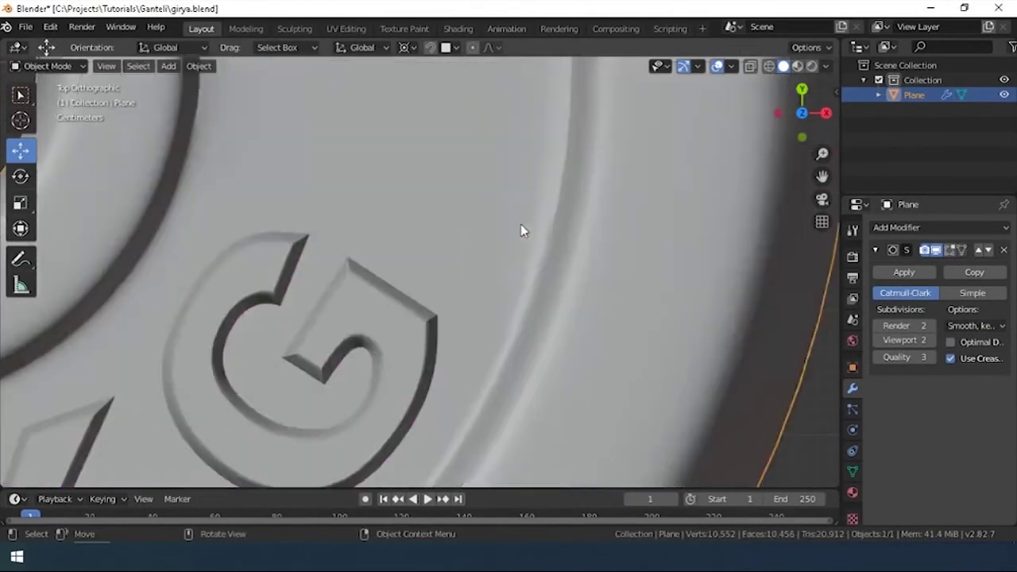
scroll(370, 300, down, 3)
middle_drag(370, 299, 342, 223)
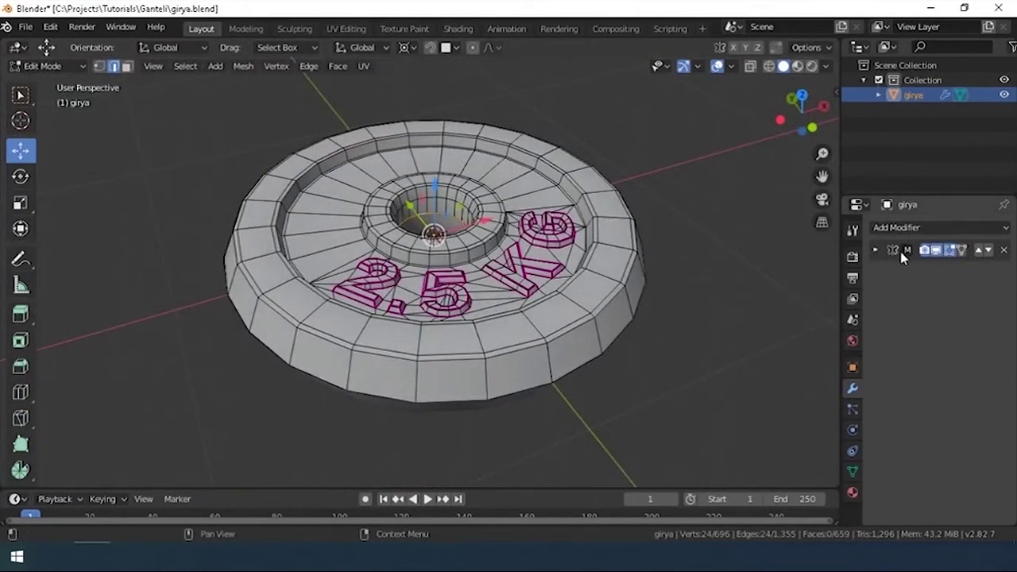
- Turn on Mirror modifier clipping and apply the mirror to the plate
click(875, 250)
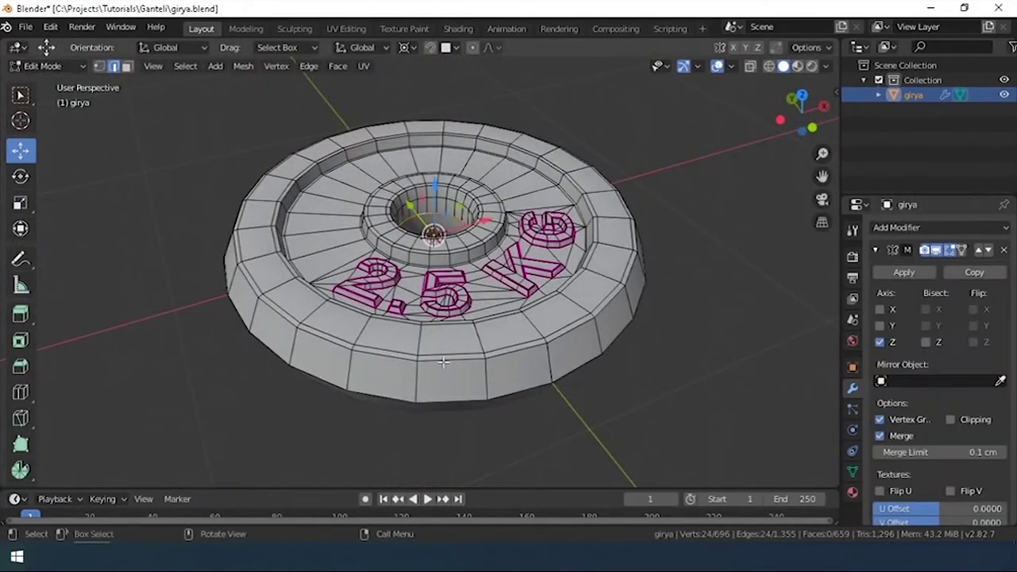
middle_drag(445, 357, 488, 356)
key(Tab)
mouse_move(459, 286)
middle_down()
mouse_move(492, 272)
mouse_move(486, 230)
middle_up()
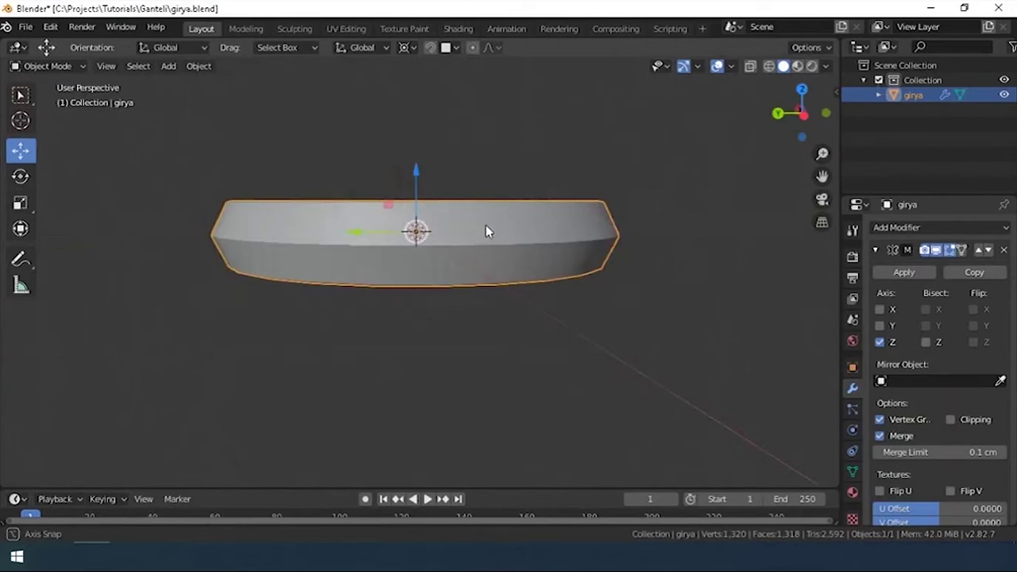
click(951, 419)
click(904, 272)
middle_drag(652, 286, 380, 383)
- Bevel the plate's outer rim edge loop with two segments
key(Tab)
key(ctrl+b)
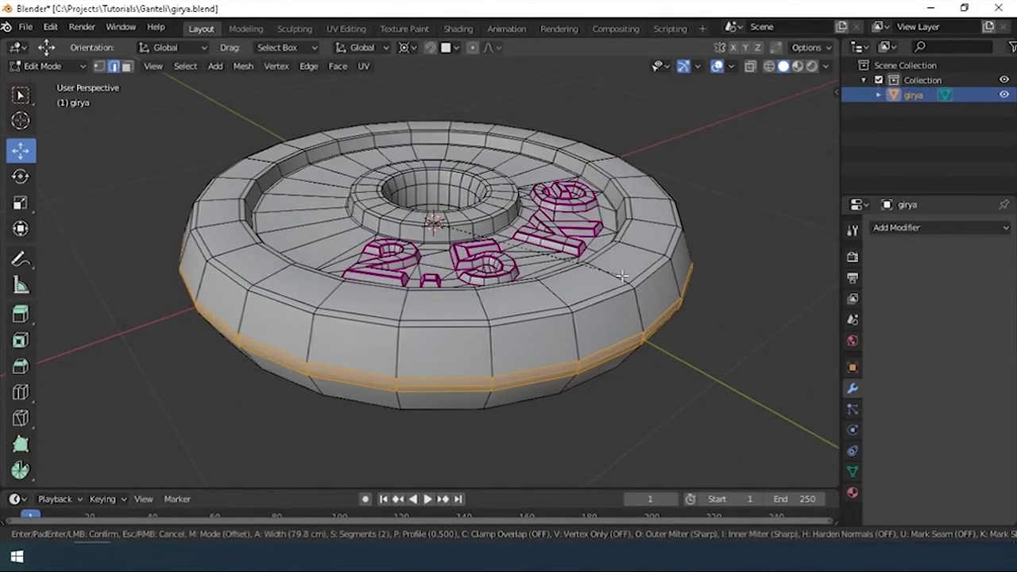
click(622, 275)
key(Tab)
- Add a Bevel modifier to the girya plate with a 55° angle limit, then show its transform values
click(853, 389)
click(938, 227)
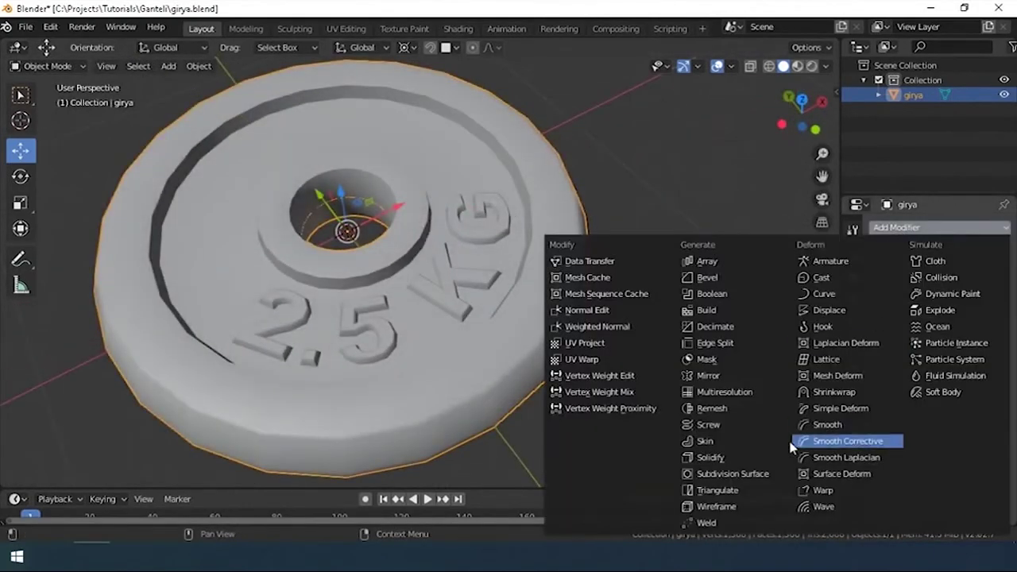
click(746, 477)
mouse_move(447, 311)
middle_down()
mouse_move(461, 164)
mouse_move(495, 279)
middle_up()
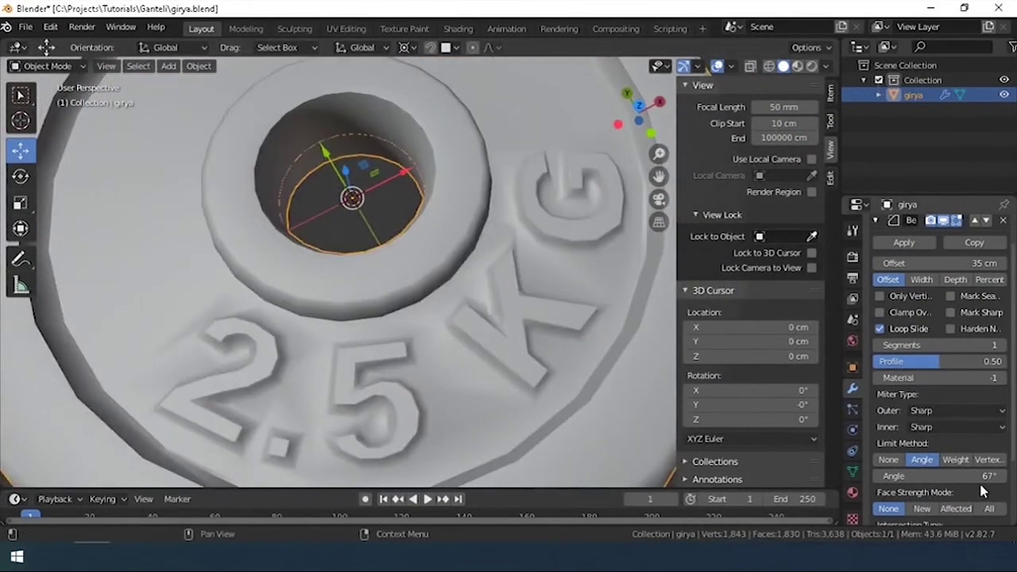
mouse_move(942, 475)
mouse_down()
mouse_move(922, 476)
mouse_move(946, 475)
mouse_up()
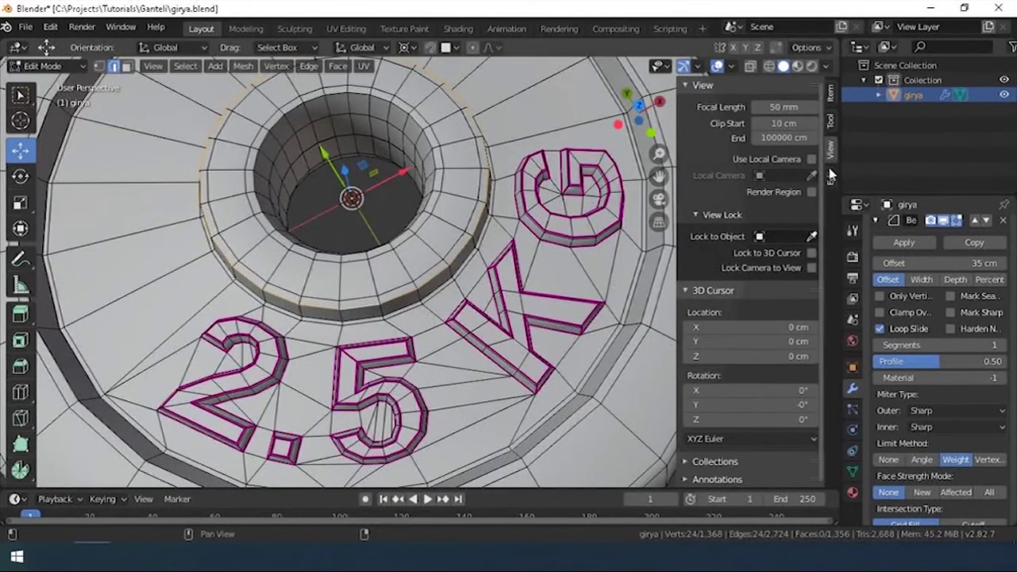
click(831, 93)
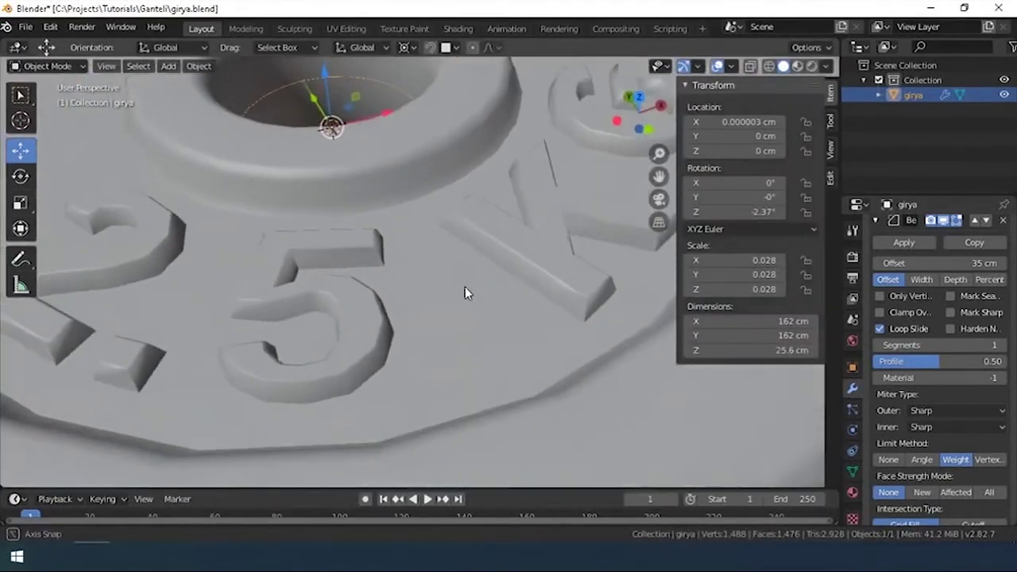
- Inspect the 2.5 KG lettering up close and collapse the Bevel modifier panel
middle_drag(465, 287, 445, 308)
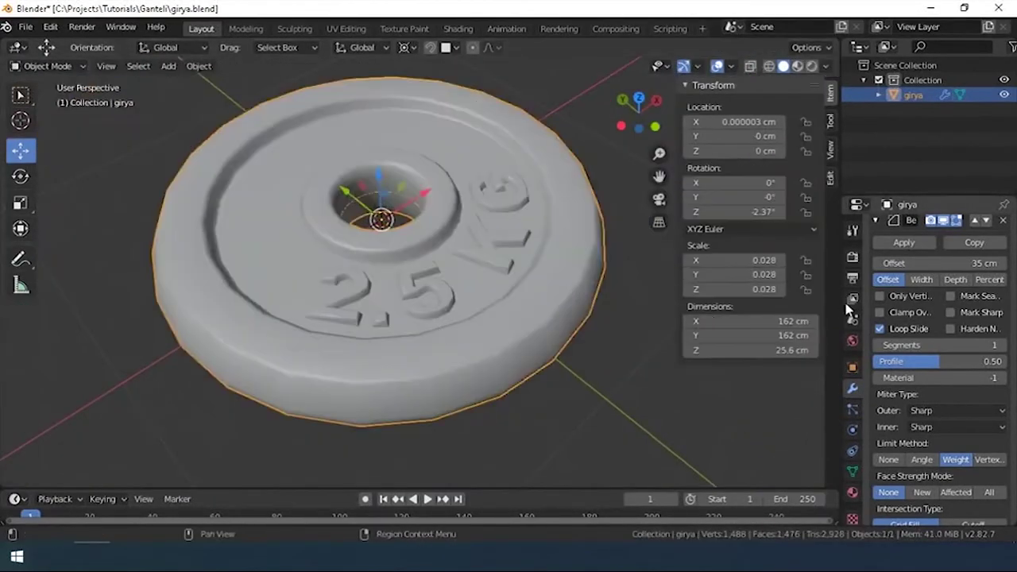
scroll(875, 263, up, 2)
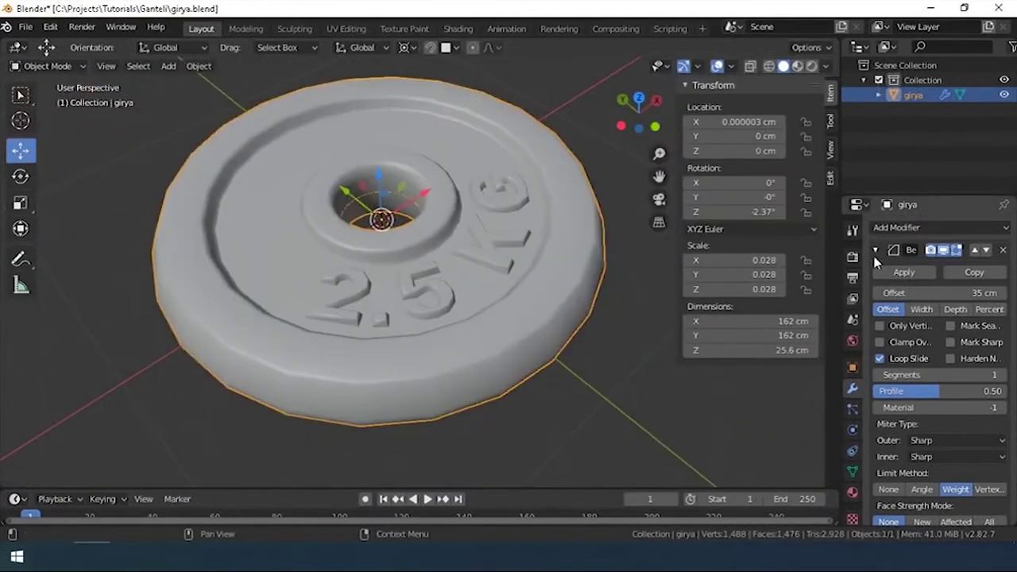
click(875, 249)
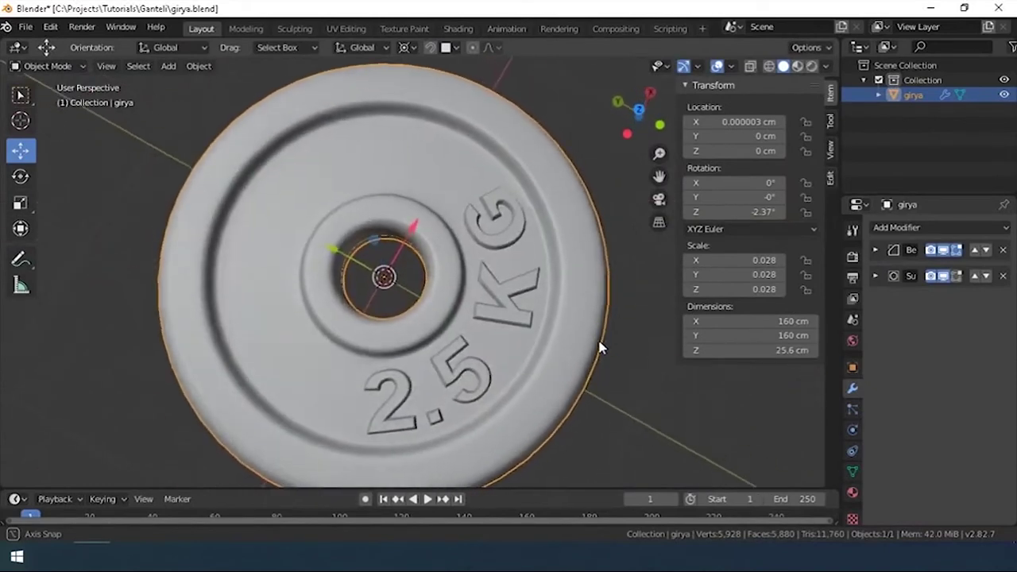